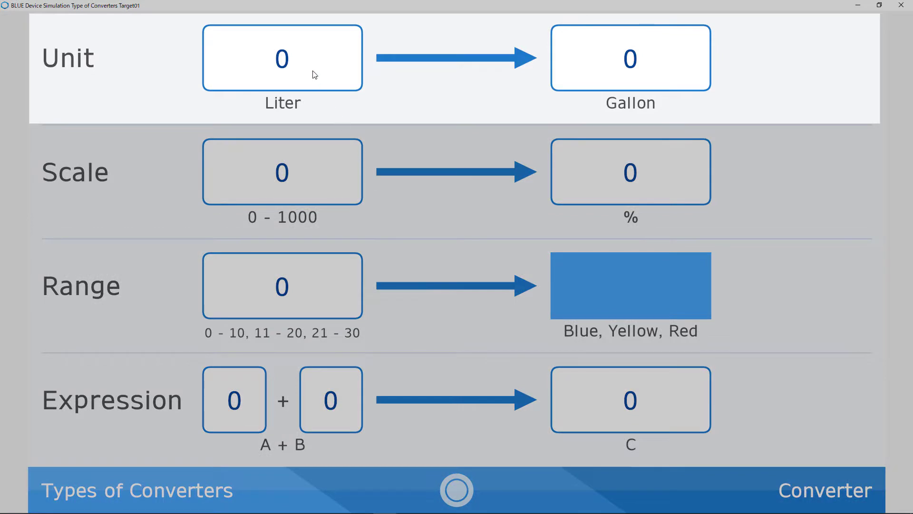
- Test the Unit row in the device simulation by entering 100 as the Liter value
{"action": "left_click", "coordinate": [311, 67]}
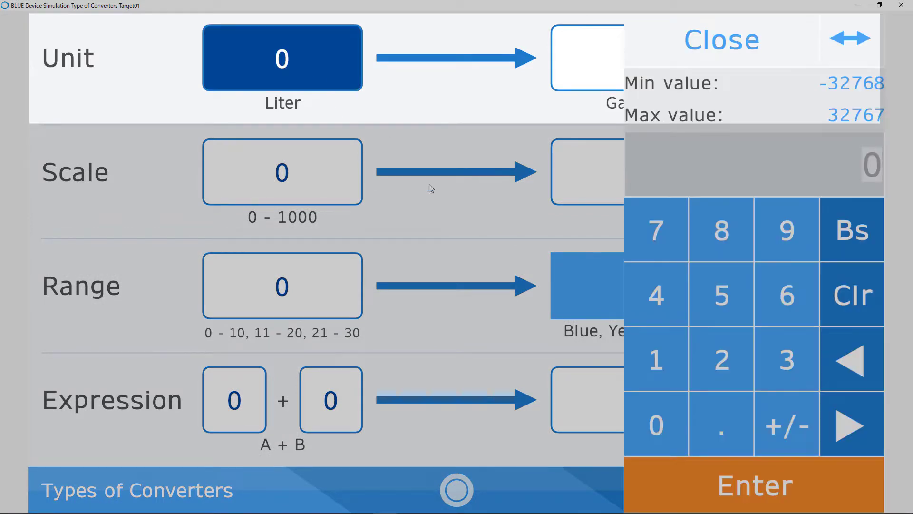
{"action": "left_click", "coordinate": [666, 361]}
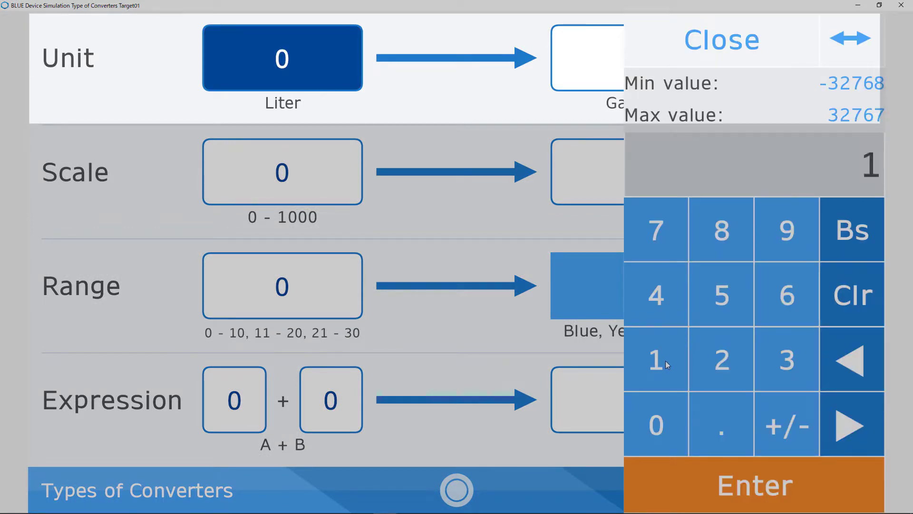
{"action": "left_click", "coordinate": [662, 412]}
{"action": "left_click", "coordinate": [662, 414]}
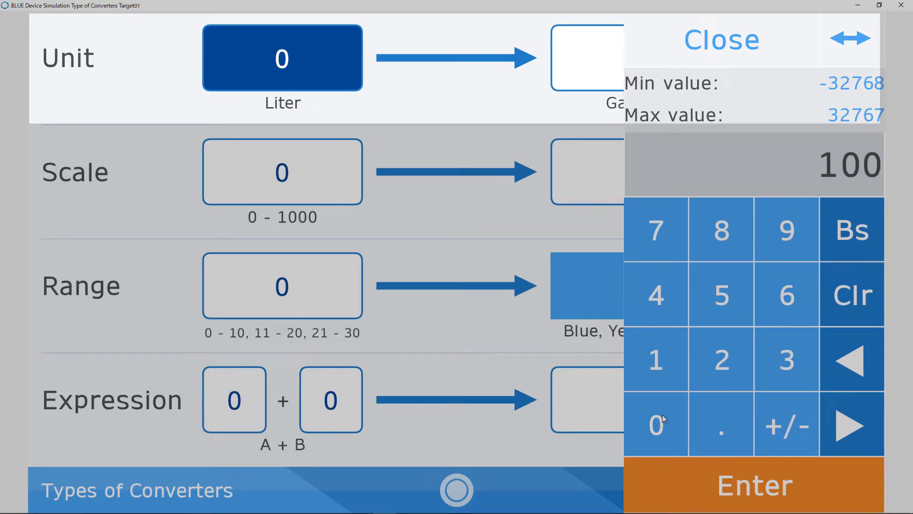
{"action": "left_click", "coordinate": [763, 486]}
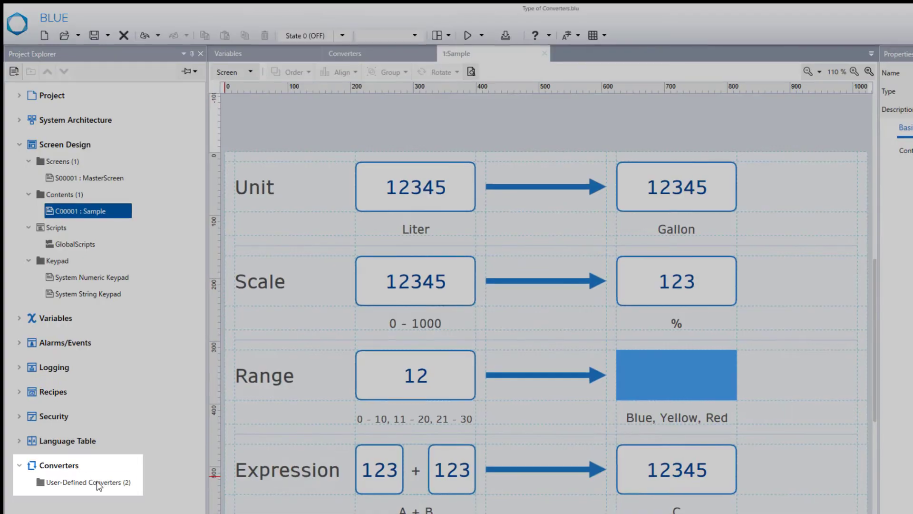
- Add a Unit-type converter to the user-defined converters in BLUE and name it Unit
{"action": "double_click", "coordinate": [98, 483]}
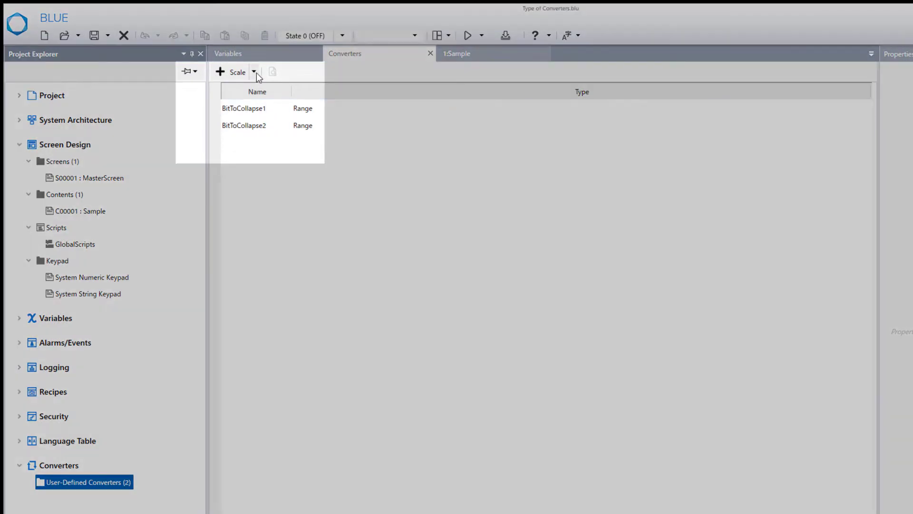
{"action": "left_click", "coordinate": [255, 73]}
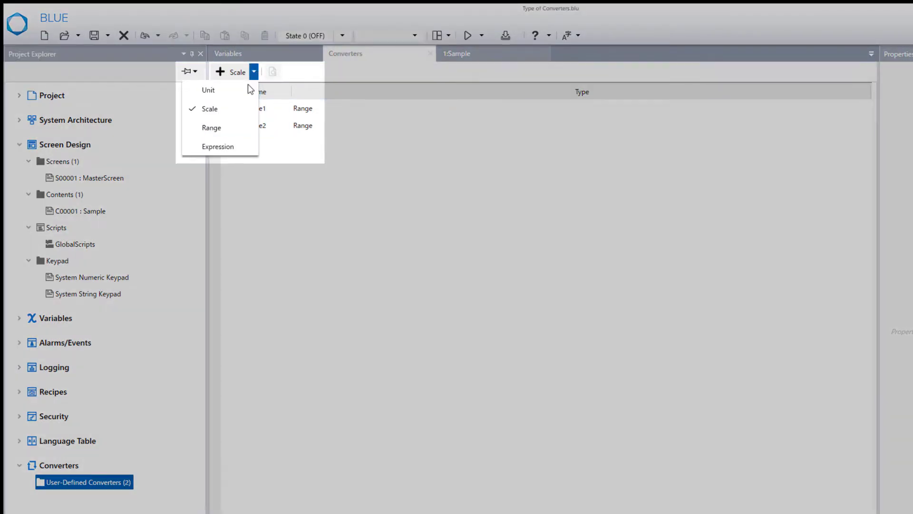
{"action": "left_click", "coordinate": [247, 89]}
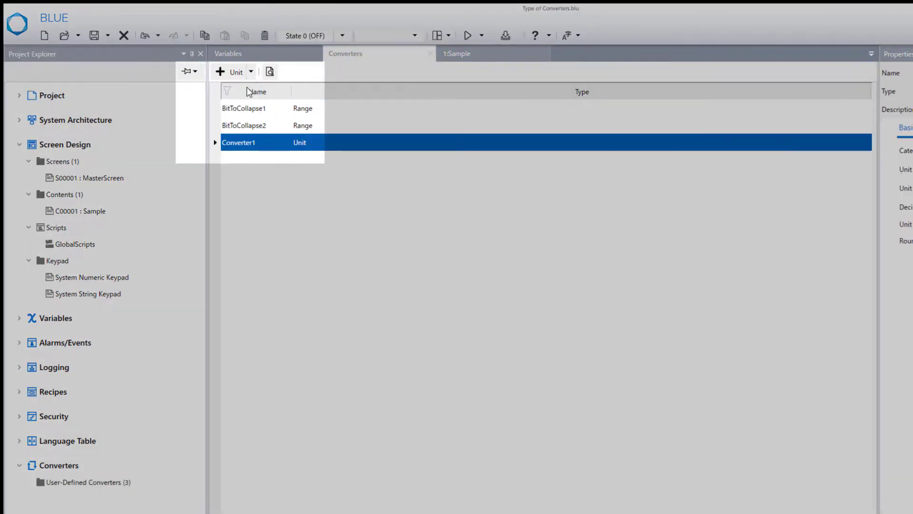
{"action": "left_click", "coordinate": [265, 143]}
{"action": "left_click_drag", "start_coordinate": [267, 142], "coordinate": [187, 141]}
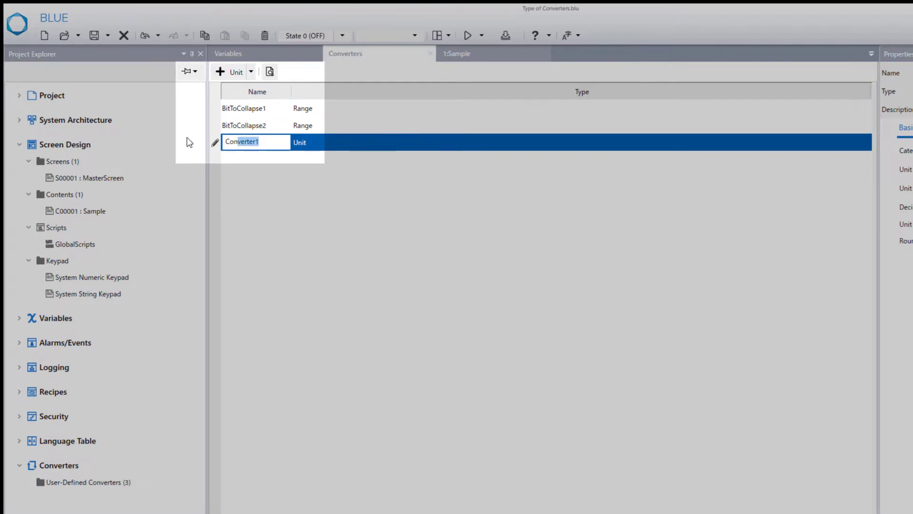
{"action": "type", "text": "Unit"}
{"action": "key", "text": "Return"}
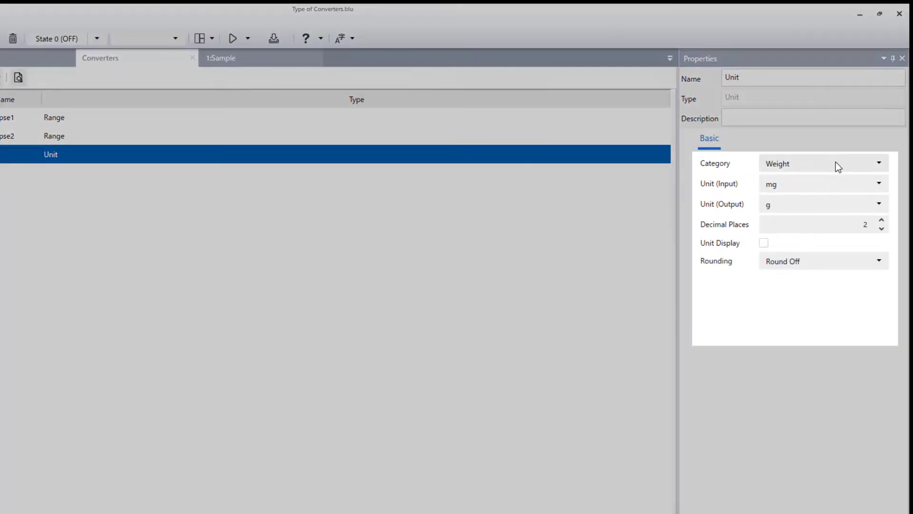
- Set the Unit converter's category to Volume, with l as the input unit and gal (US Lqd) as the output unit
{"action": "left_click", "coordinate": [838, 165]}
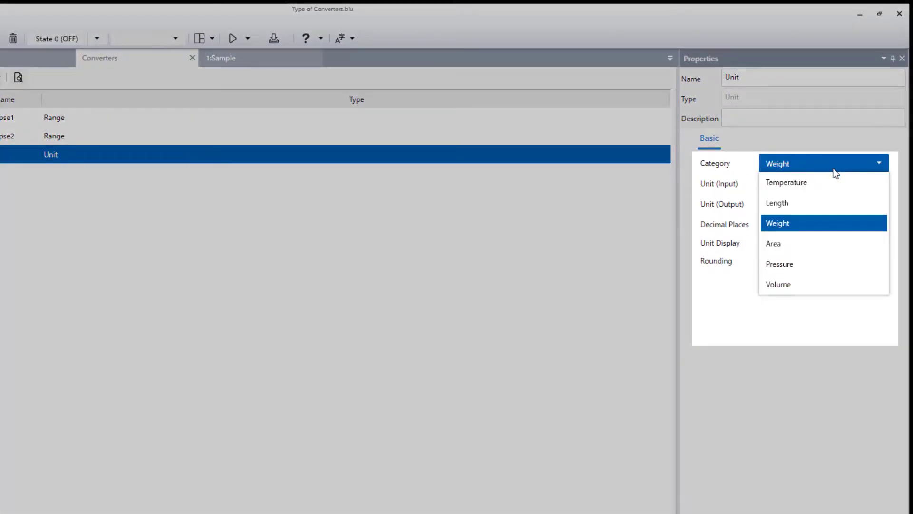
{"action": "left_click", "coordinate": [820, 284]}
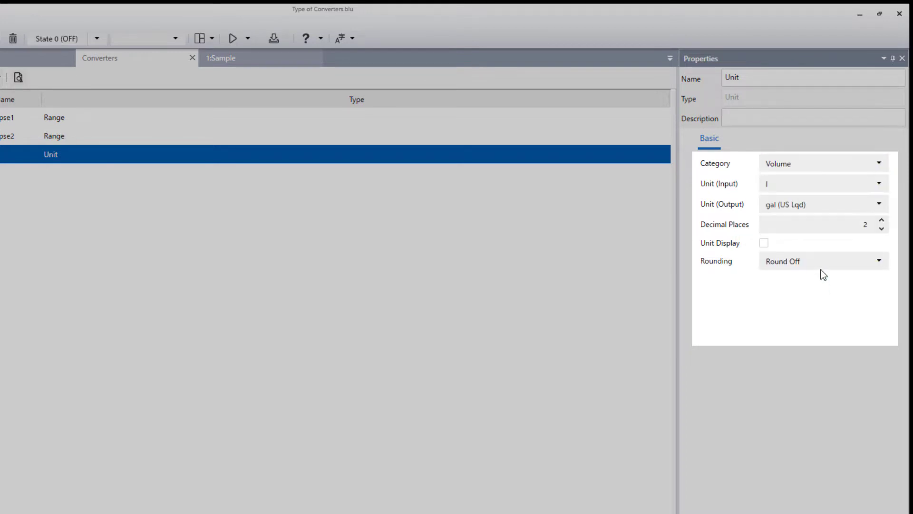
{"action": "left_click", "coordinate": [818, 188]}
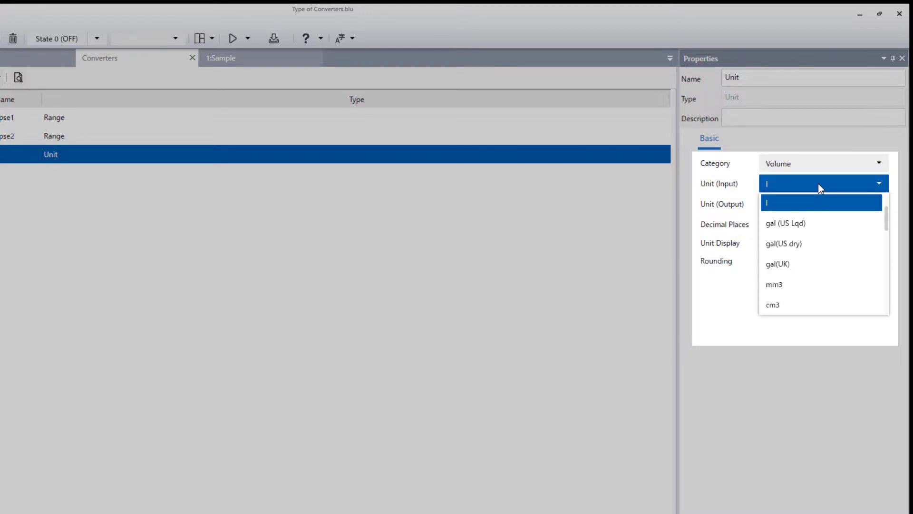
{"action": "left_click", "coordinate": [821, 205]}
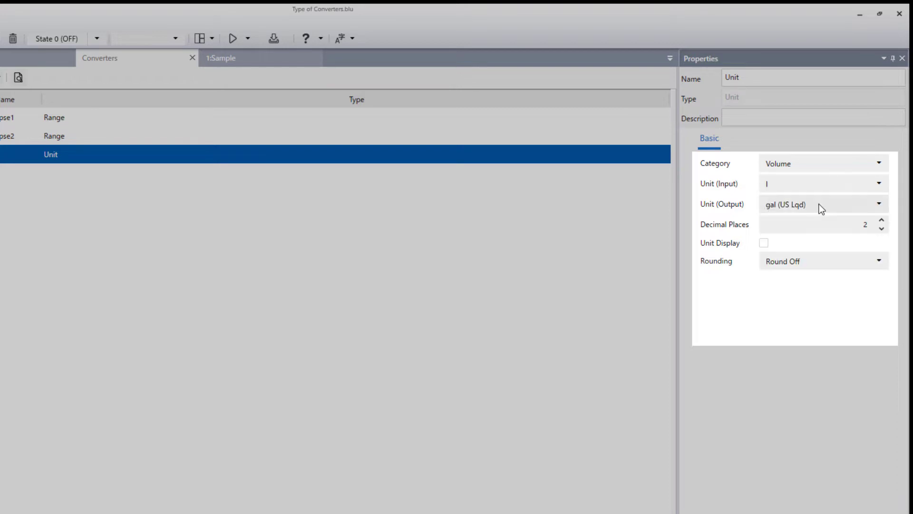
{"action": "left_click", "coordinate": [822, 204]}
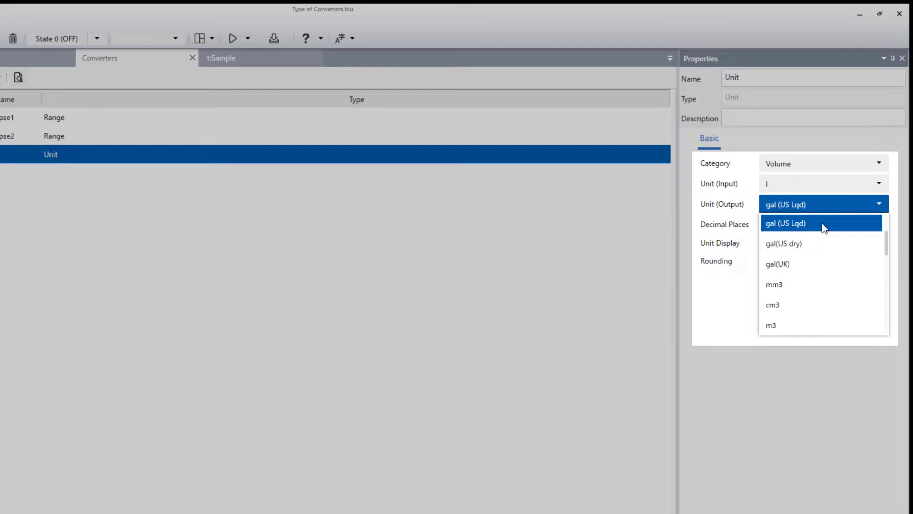
{"action": "left_click", "coordinate": [821, 223]}
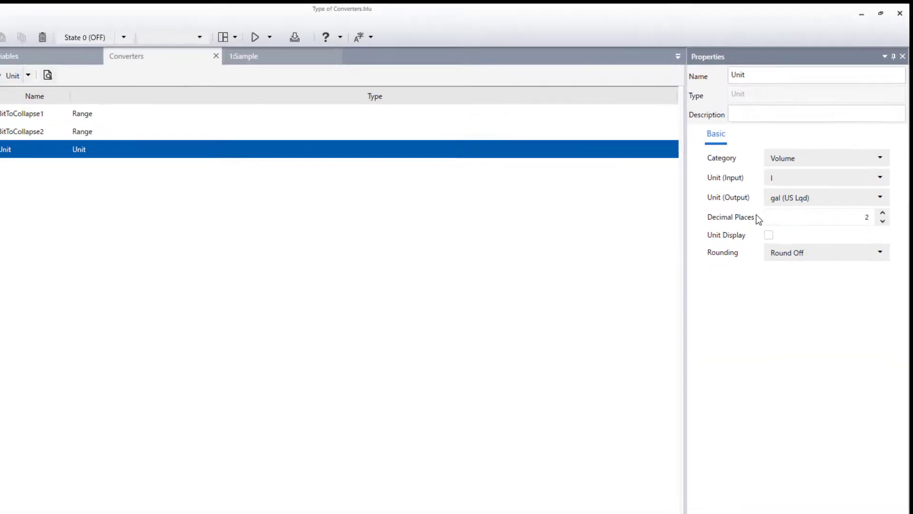
- Apply the user-defined Unit converter to the Unit variable bound to the Gallon display's Current Value in the Sample content
{"action": "double_click", "coordinate": [70, 176]}
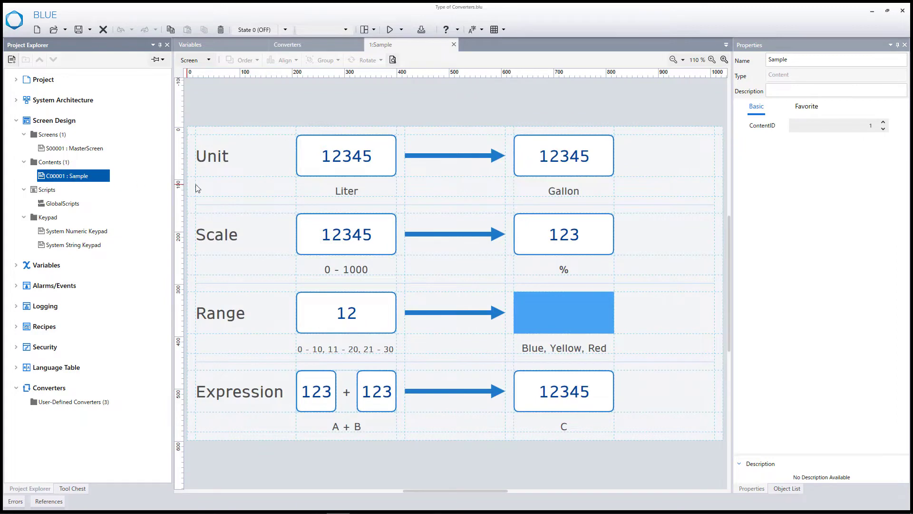
{"action": "left_click", "coordinate": [594, 158]}
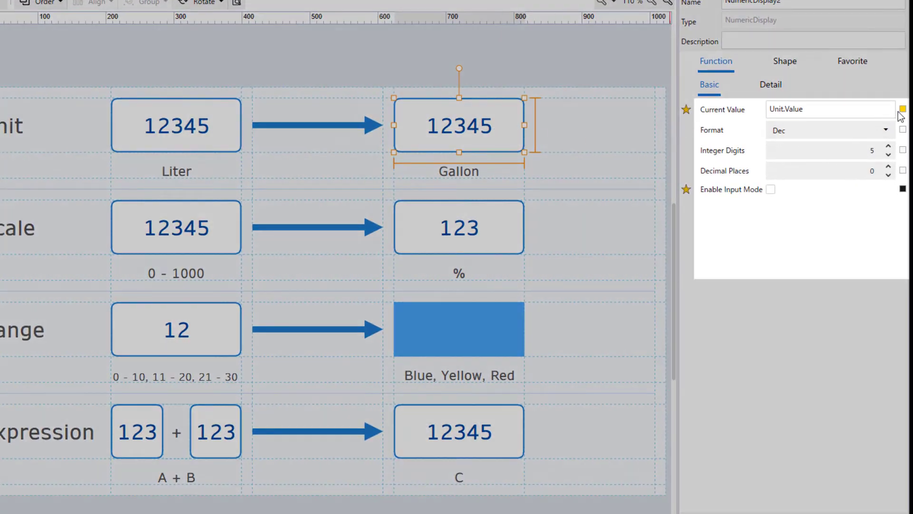
{"action": "left_click", "coordinate": [901, 110]}
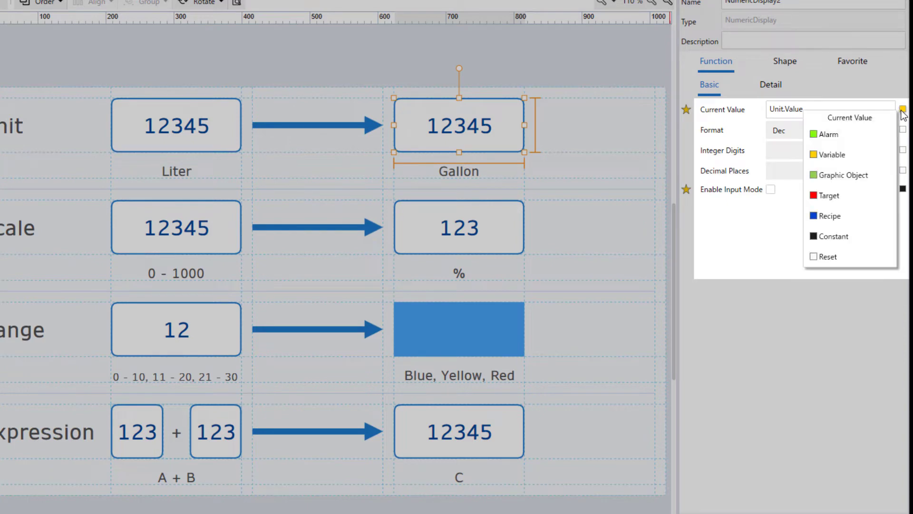
{"action": "left_click", "coordinate": [879, 153]}
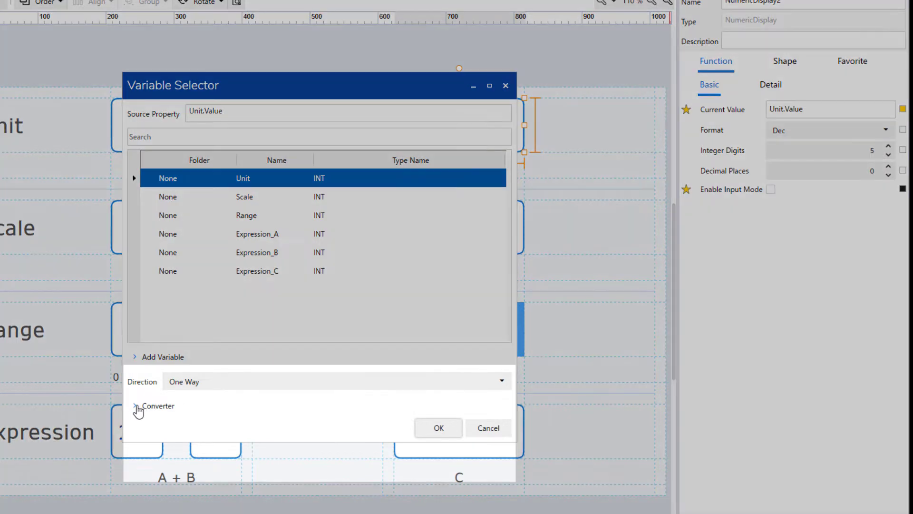
{"action": "left_click", "coordinate": [133, 408]}
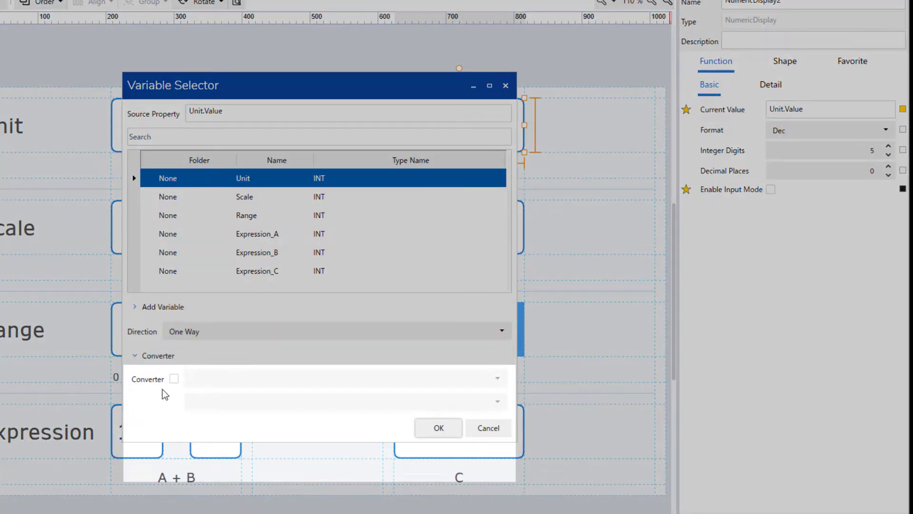
{"action": "left_click", "coordinate": [174, 379]}
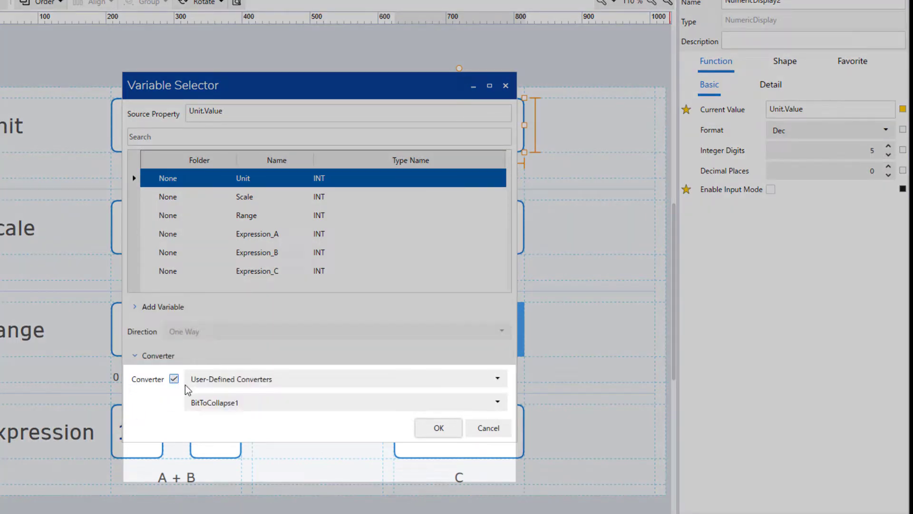
{"action": "left_click", "coordinate": [255, 408]}
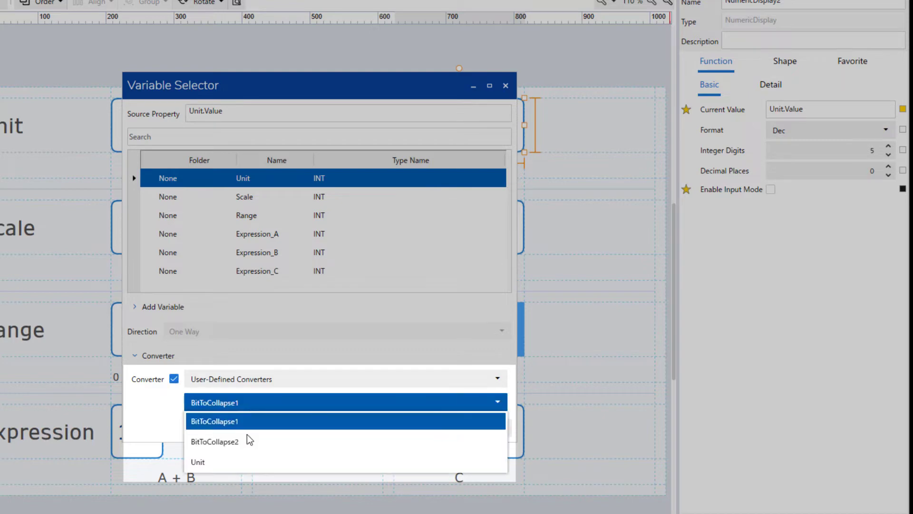
{"action": "left_click", "coordinate": [246, 462]}
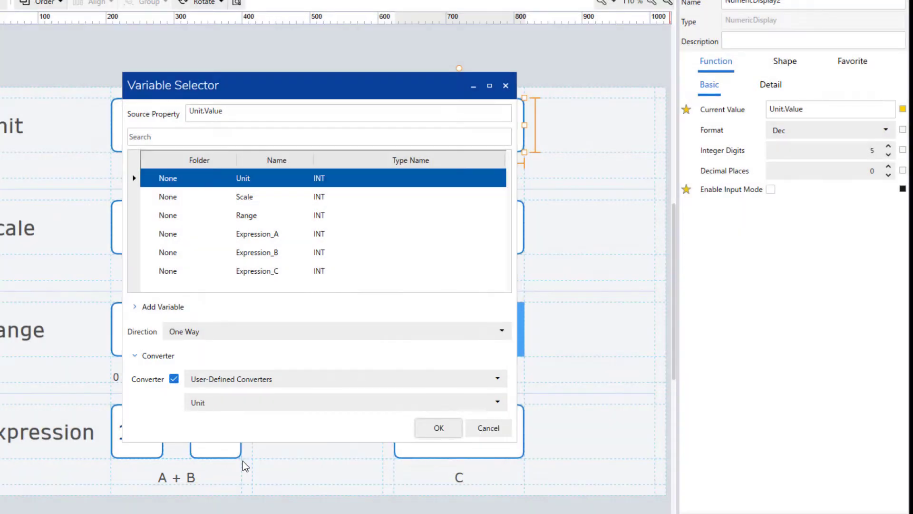
{"action": "left_click", "coordinate": [431, 433]}
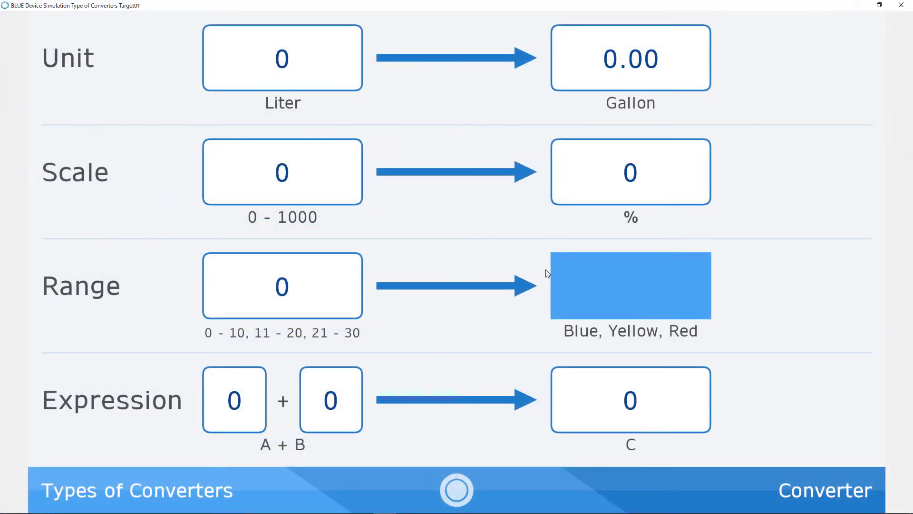
- Test the Liter-to-Gallon conversion in the device simulation with a Liter value of 100
{"action": "left_click", "coordinate": [289, 67]}
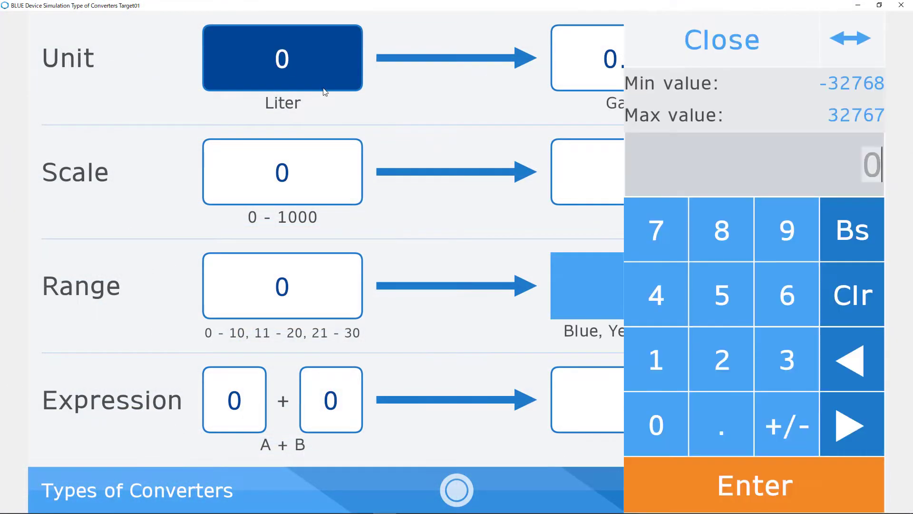
{"action": "left_click", "coordinate": [658, 361]}
{"action": "left_click", "coordinate": [654, 424]}
{"action": "left_click", "coordinate": [654, 425]}
{"action": "left_click", "coordinate": [737, 484]}
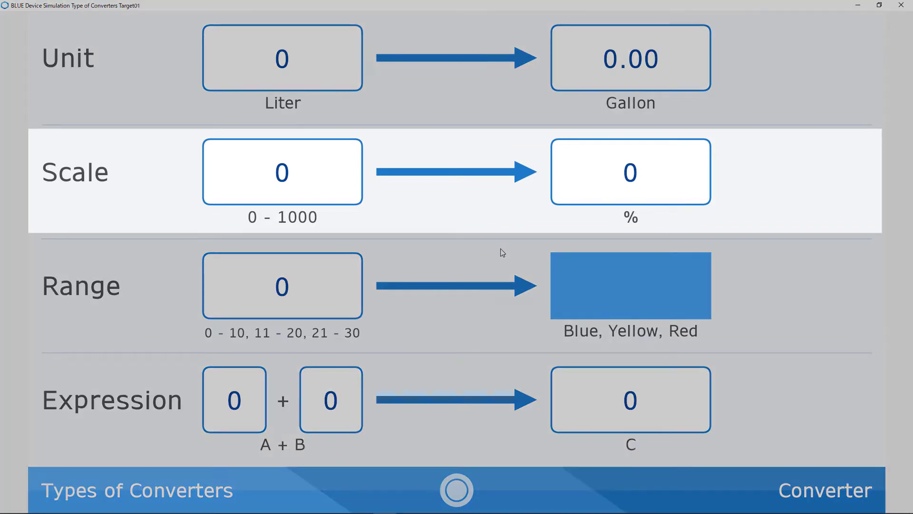
- Test the Scale row by entering 236 as its 0 - 1000 input value
{"action": "left_click", "coordinate": [305, 187]}
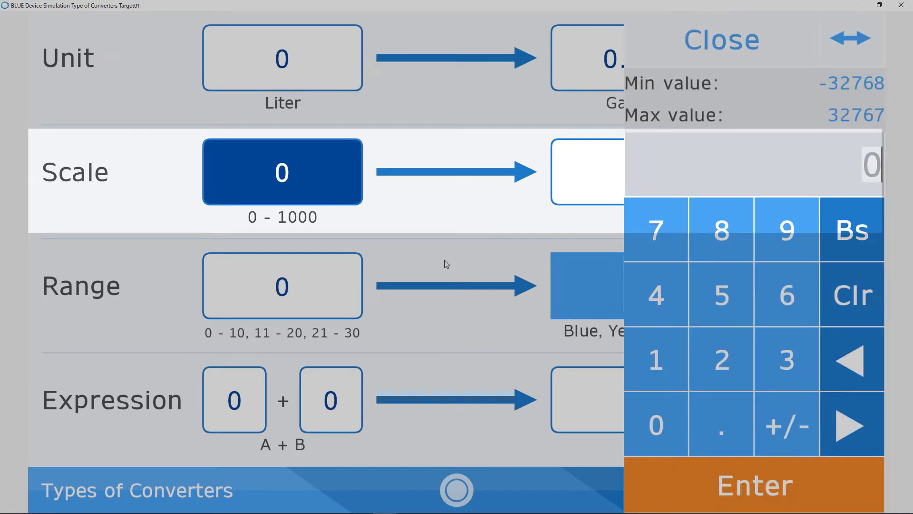
{"action": "left_click", "coordinate": [722, 371]}
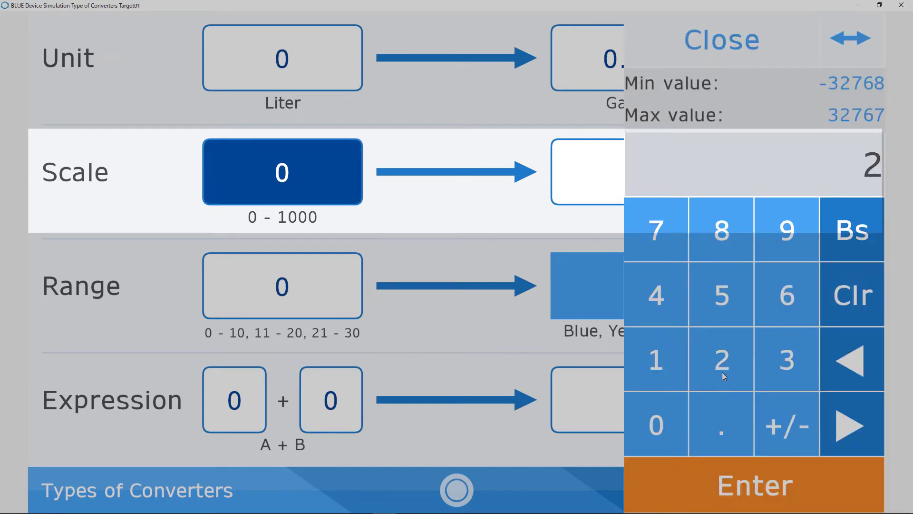
{"action": "left_click", "coordinate": [787, 371]}
{"action": "left_click", "coordinate": [794, 306]}
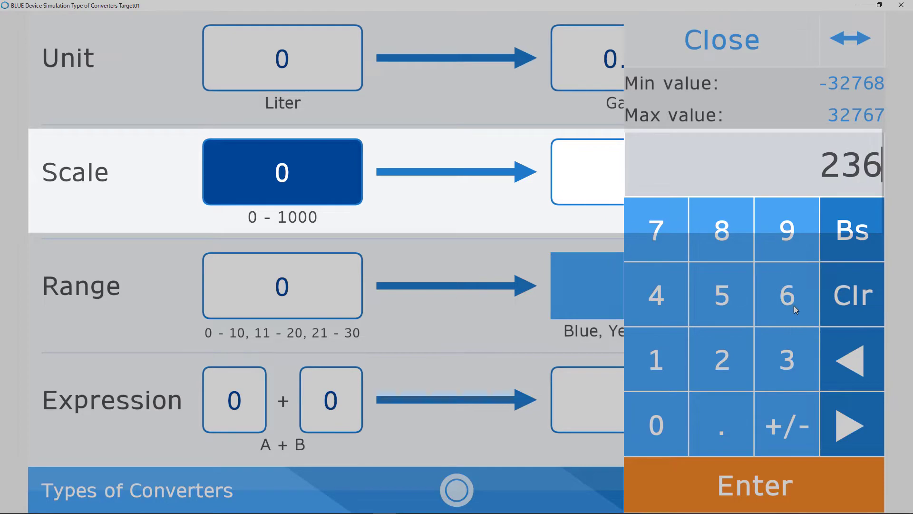
{"action": "left_click", "coordinate": [768, 478]}
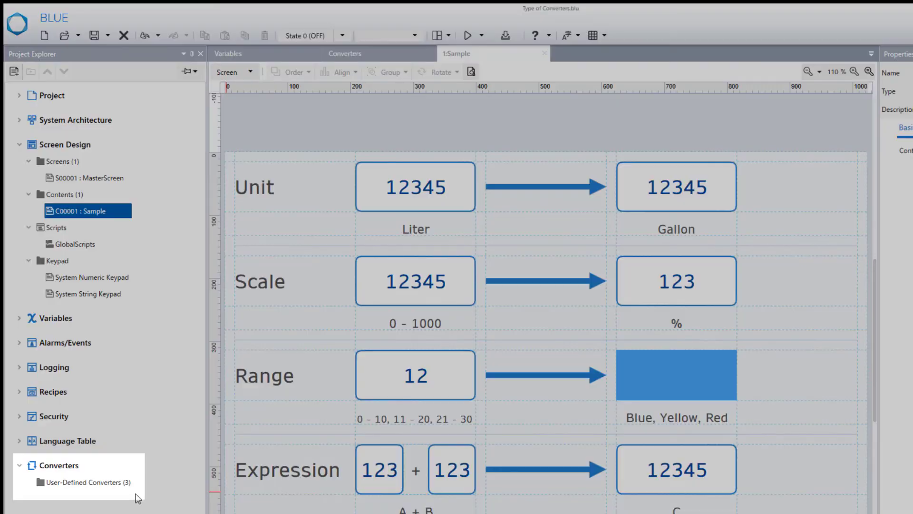
- Add a Scale-type converter to the user-defined converters in BLUE and name it Scale
{"action": "double_click", "coordinate": [105, 483]}
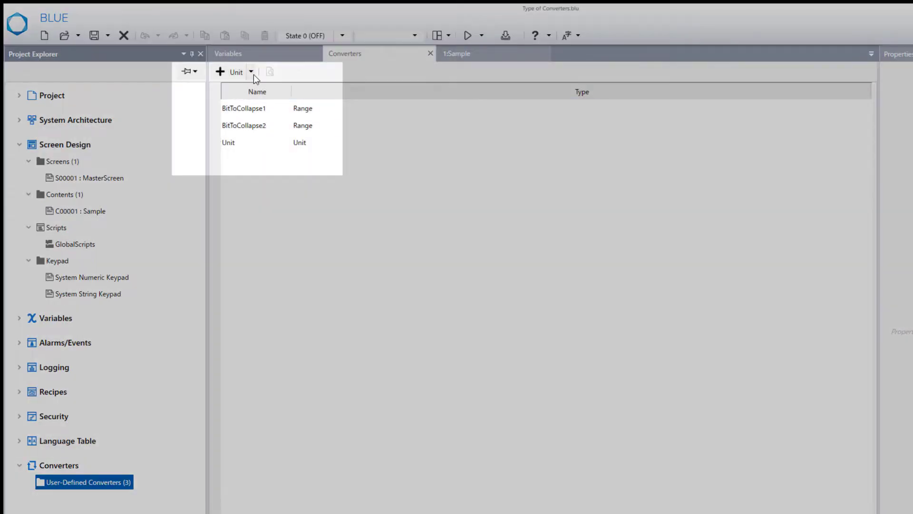
{"action": "left_click", "coordinate": [252, 73]}
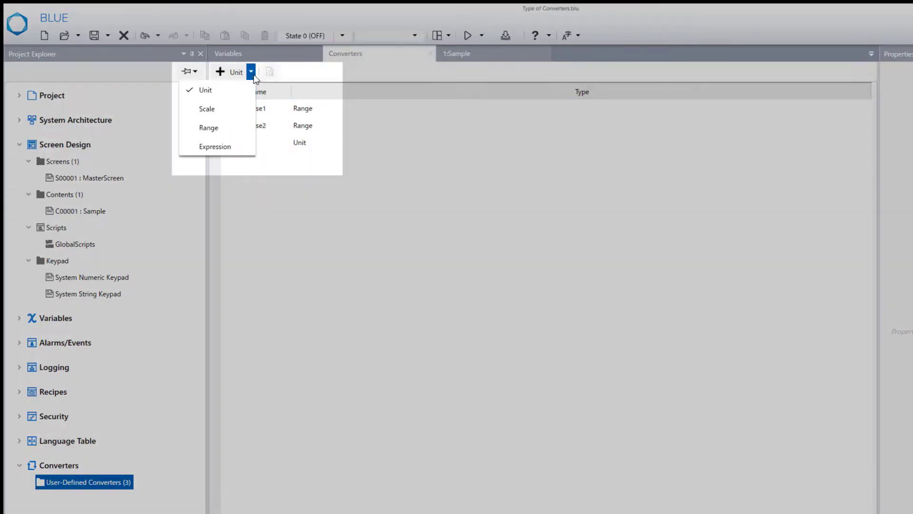
{"action": "left_click", "coordinate": [246, 109]}
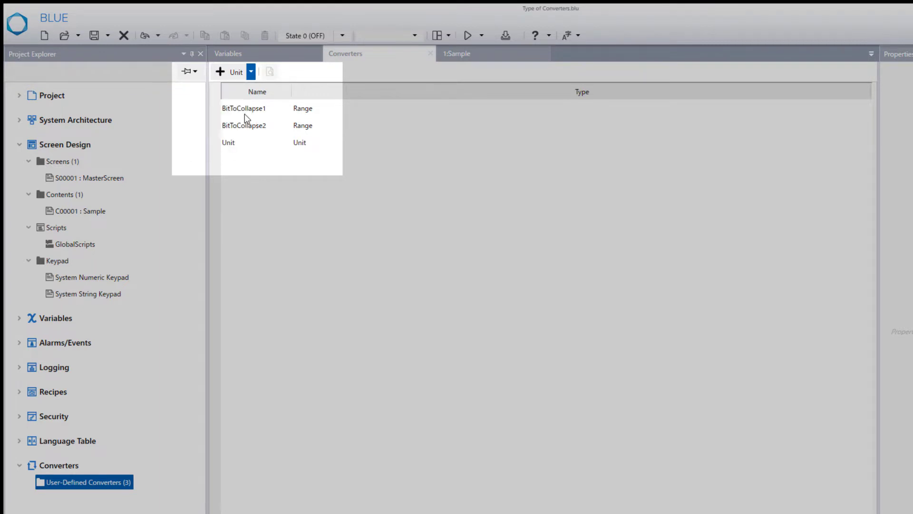
{"action": "left_click", "coordinate": [260, 160]}
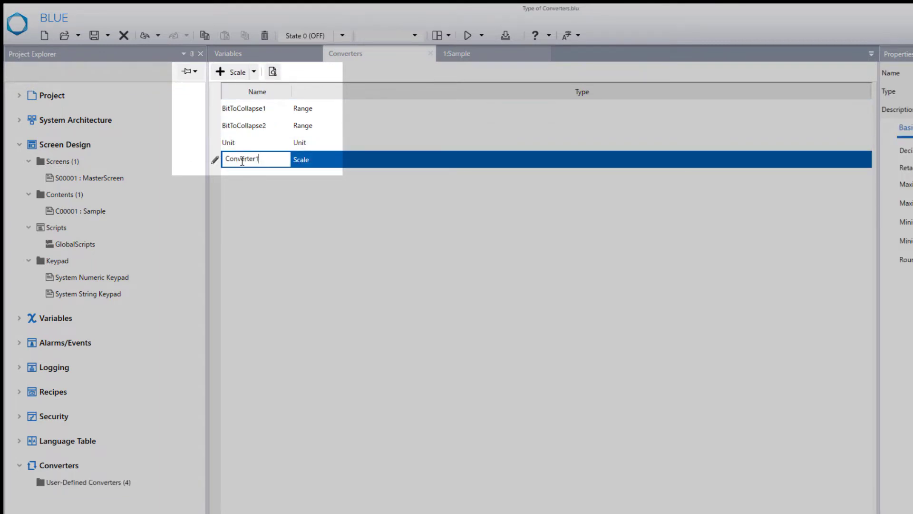
{"action": "double_click", "coordinate": [259, 160]}
{"action": "type", "text": "Scale"}
{"action": "key", "text": "Return"}
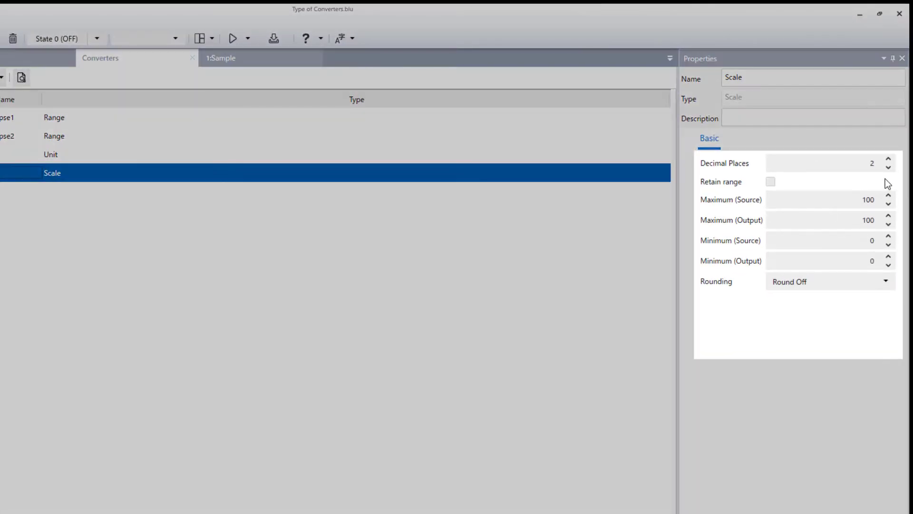
- Configure the Scale converter with 0 decimal places, a 0 to 1000 source range, a 0 to 100 output range and Round Off rounding
{"action": "left_click", "coordinate": [887, 168]}
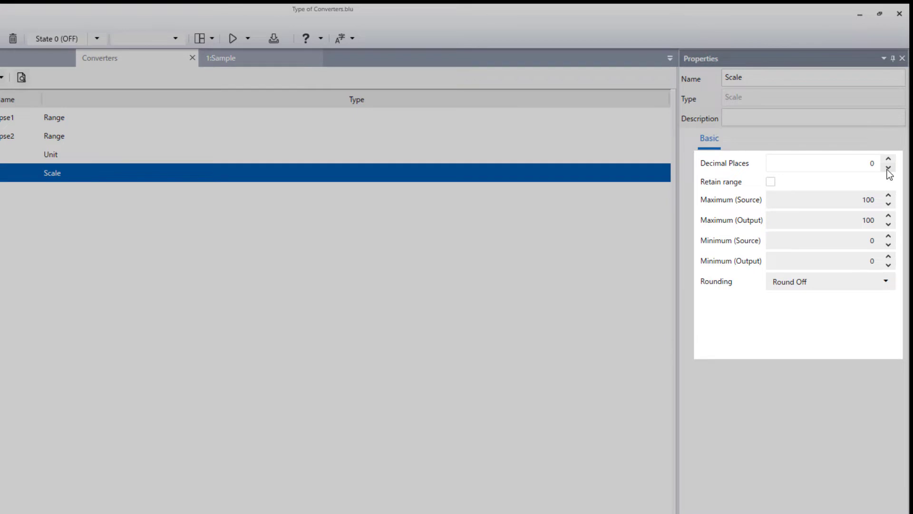
{"action": "double_click", "coordinate": [864, 239]}
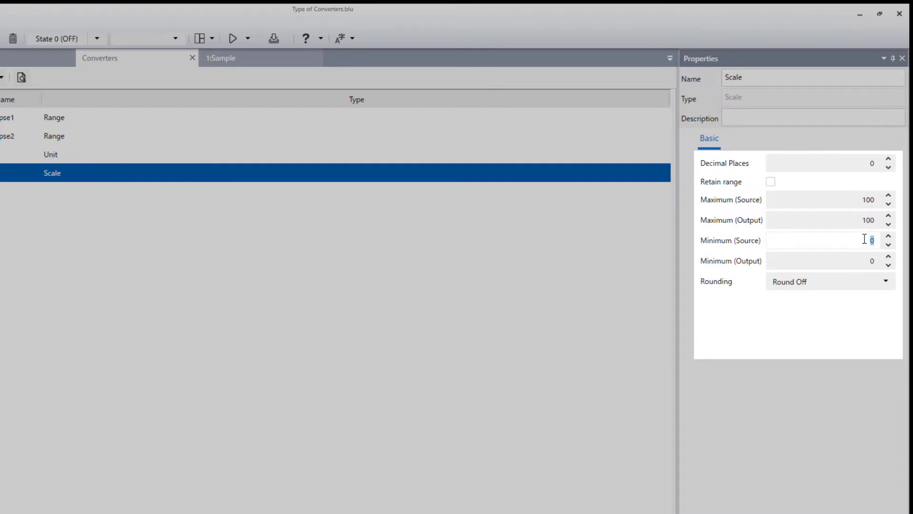
{"action": "double_click", "coordinate": [865, 199]}
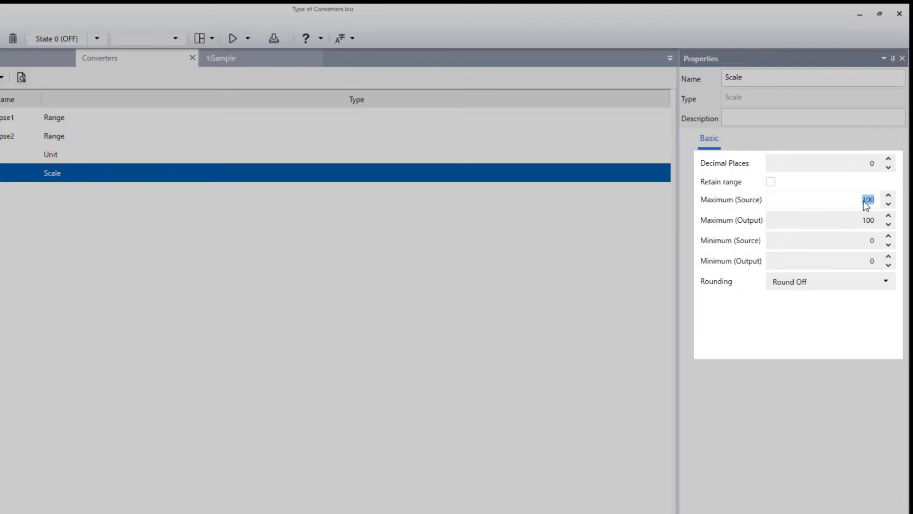
{"action": "type", "text": "1000"}
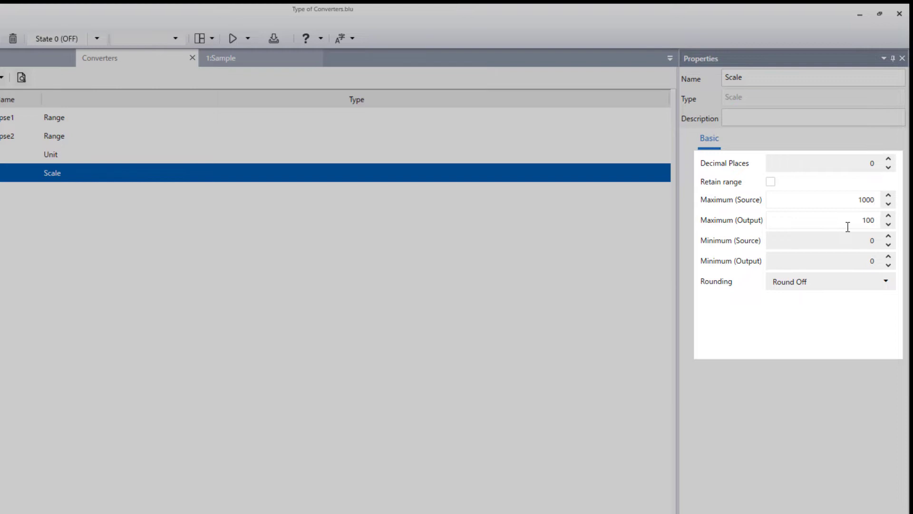
{"action": "double_click", "coordinate": [846, 261]}
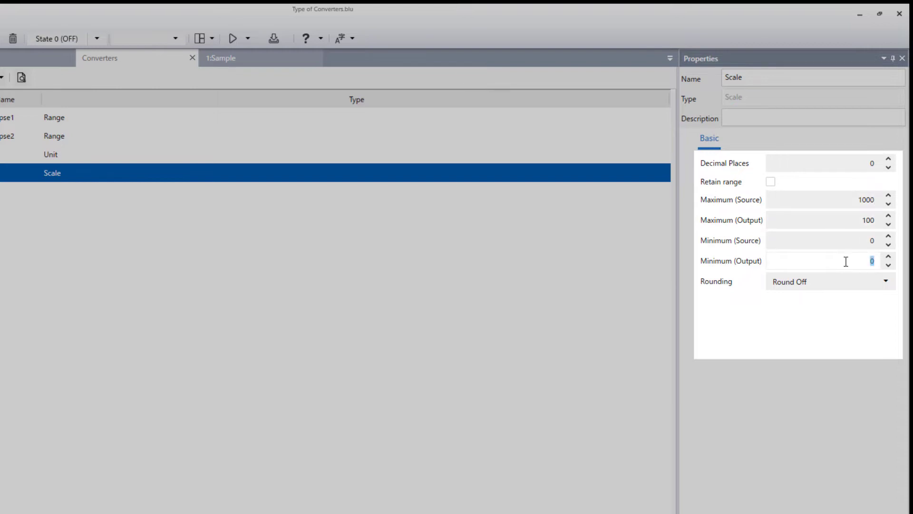
{"action": "double_click", "coordinate": [849, 222]}
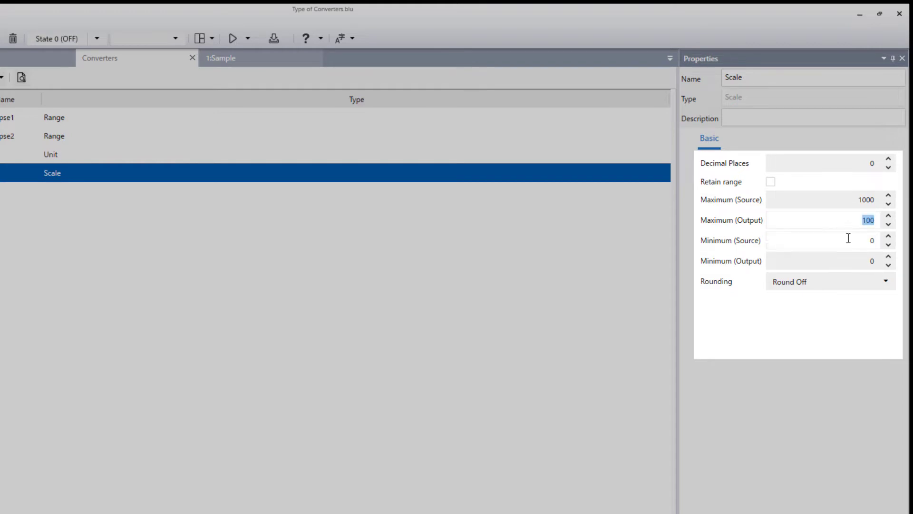
{"action": "left_click", "coordinate": [851, 280]}
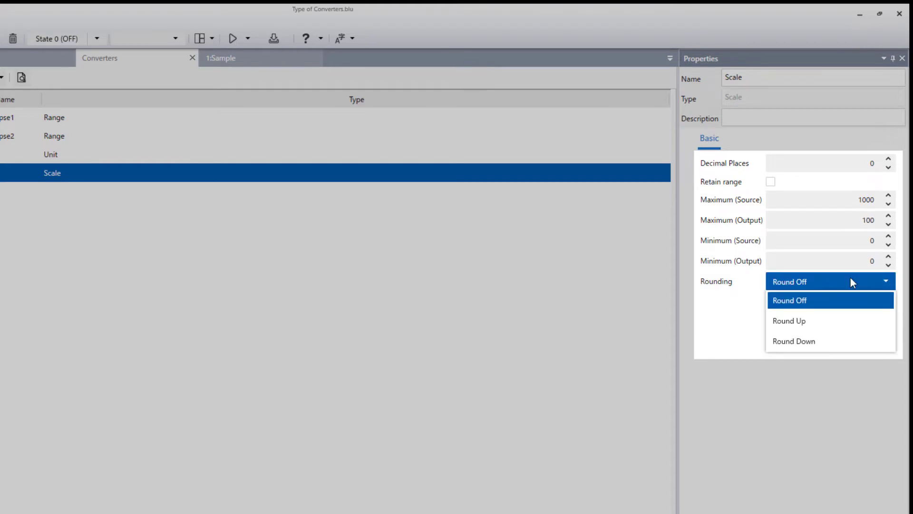
{"action": "left_click", "coordinate": [851, 308]}
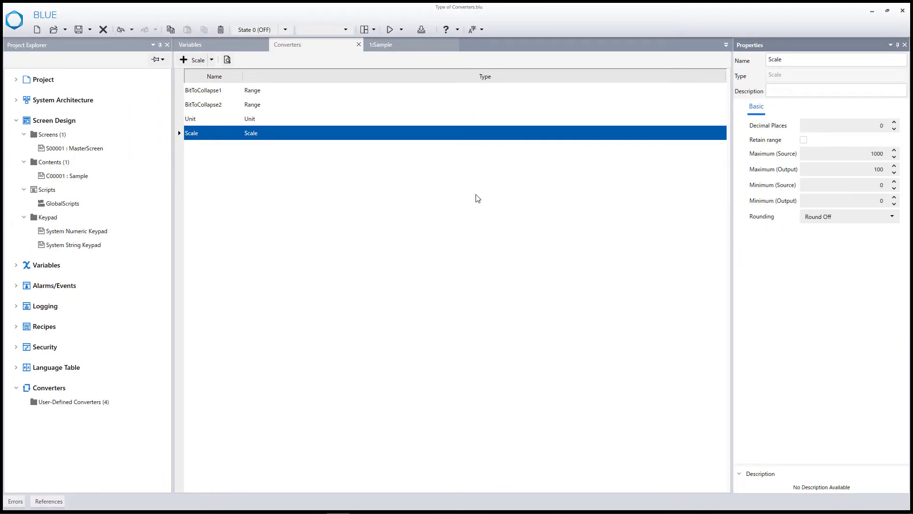
- Apply the user-defined Scale converter to the Scale variable bound to the % display's Current Value in the Sample content
{"action": "left_click_drag", "start_coordinate": [79, 175], "coordinate": [79, 177]}
{"action": "double_click", "coordinate": [79, 177]}
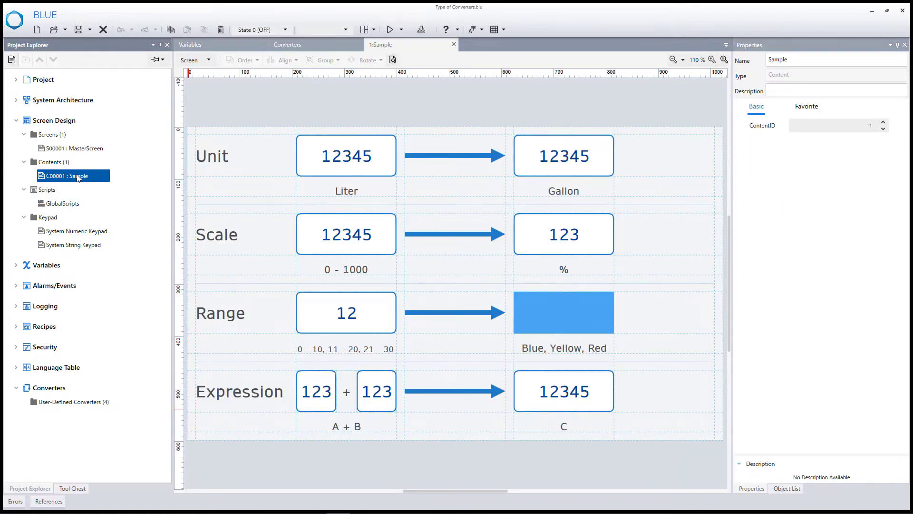
{"action": "left_click", "coordinate": [576, 243]}
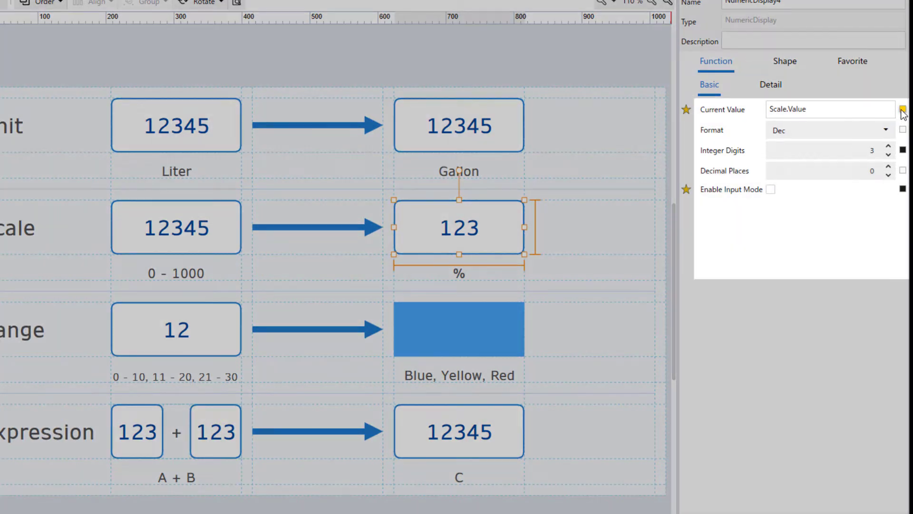
{"action": "left_click", "coordinate": [902, 111]}
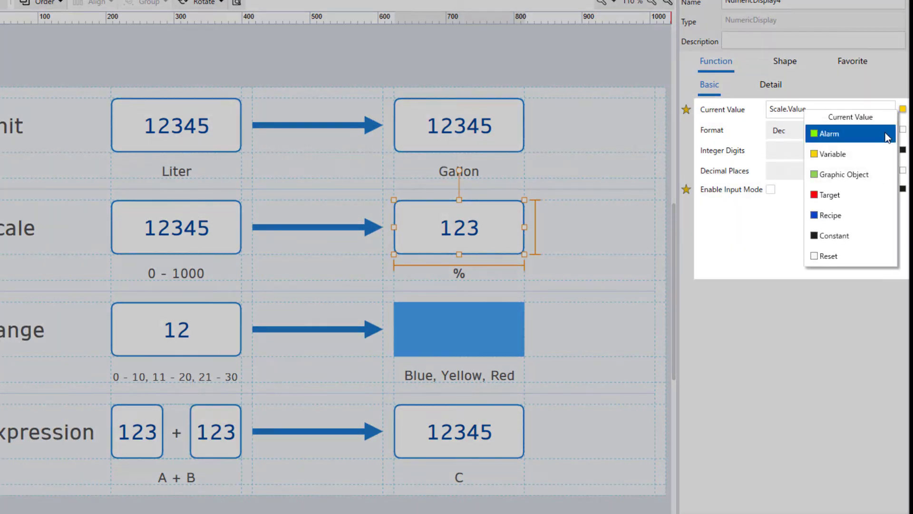
{"action": "left_click", "coordinate": [878, 150]}
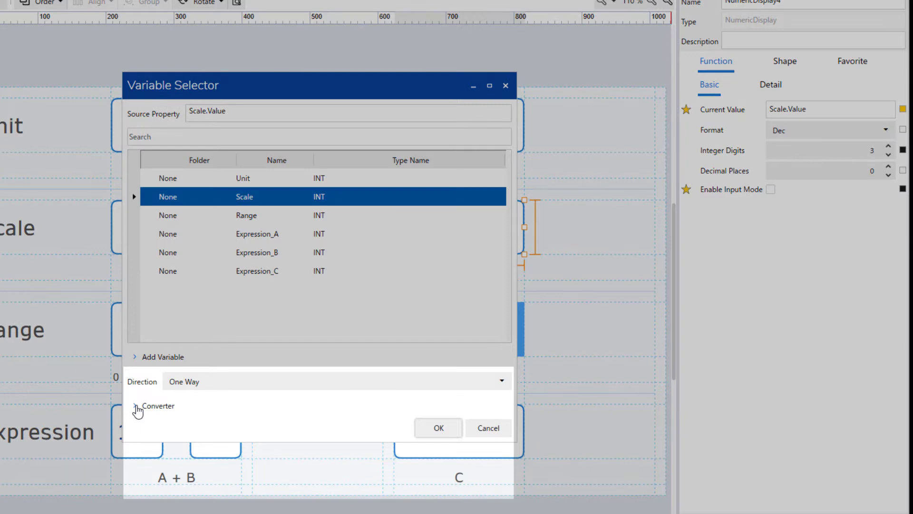
{"action": "left_click", "coordinate": [136, 407]}
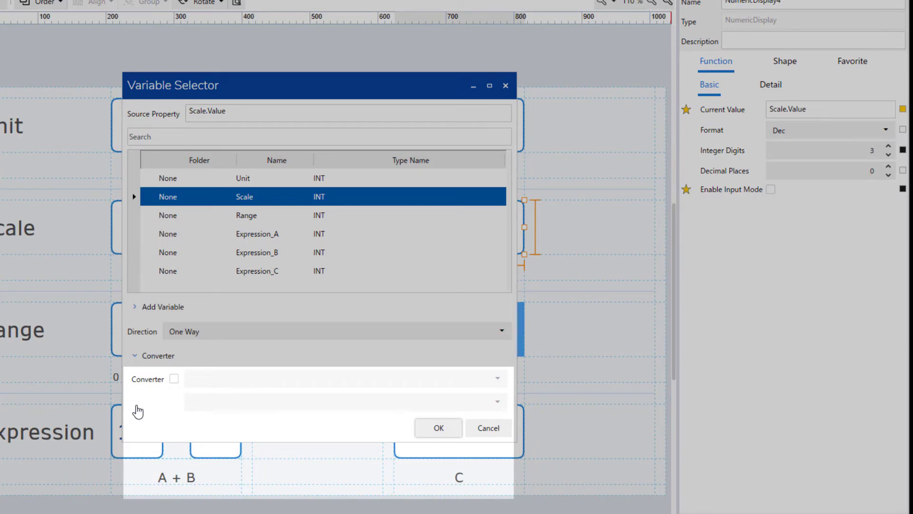
{"action": "left_click", "coordinate": [175, 380]}
{"action": "left_click", "coordinate": [256, 405]}
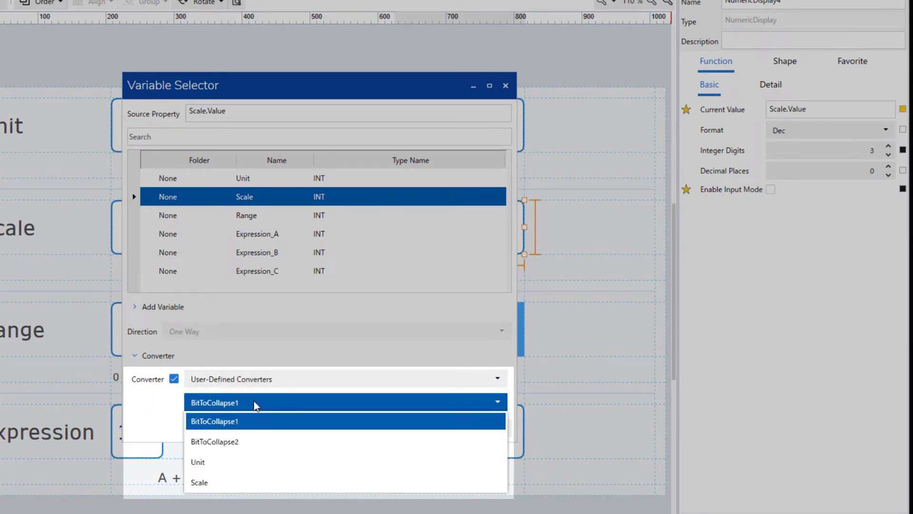
{"action": "left_click", "coordinate": [238, 483]}
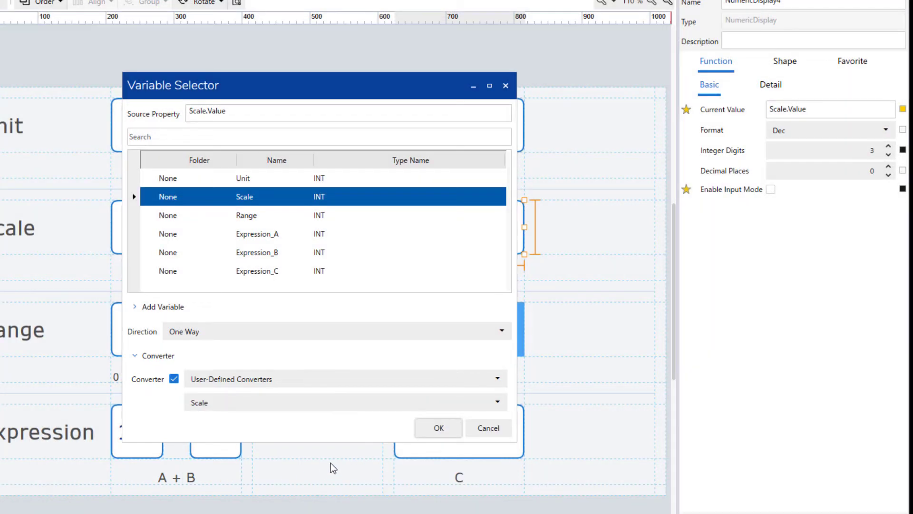
{"action": "left_click", "coordinate": [438, 428]}
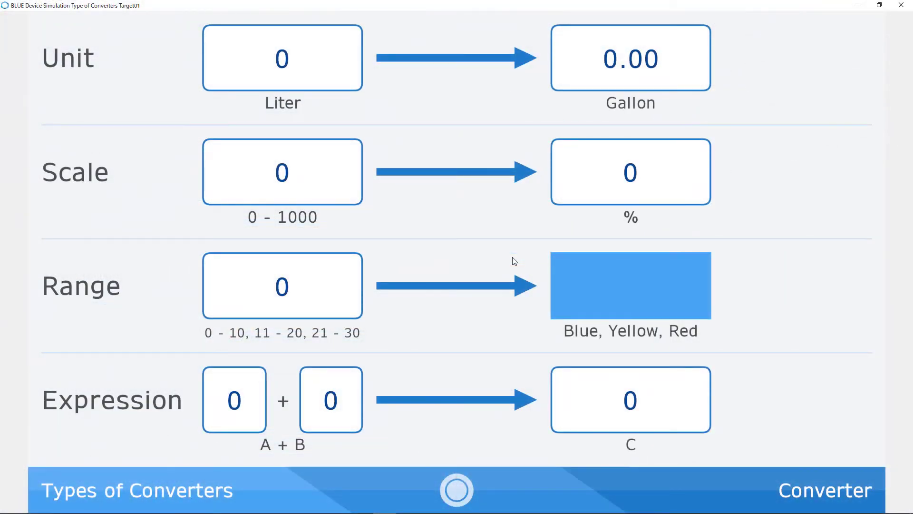
- Test the Scale conversion in the device simulation with a 0 - 1000 input value of 236
{"action": "left_click", "coordinate": [300, 174]}
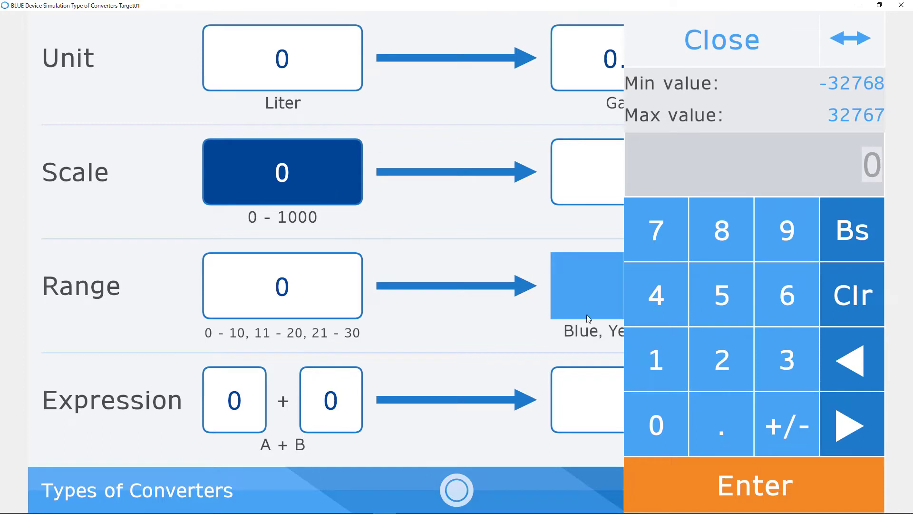
{"action": "left_click", "coordinate": [730, 364]}
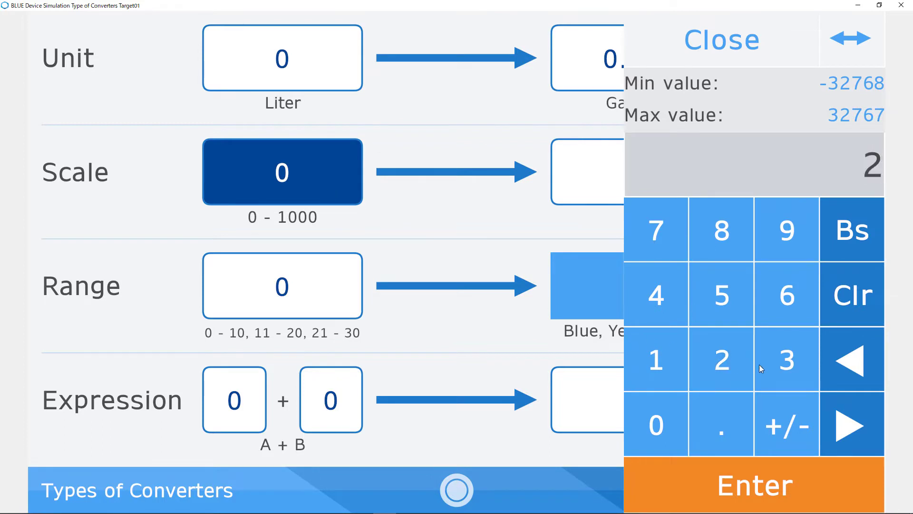
{"action": "left_click", "coordinate": [781, 366]}
{"action": "left_click", "coordinate": [784, 317]}
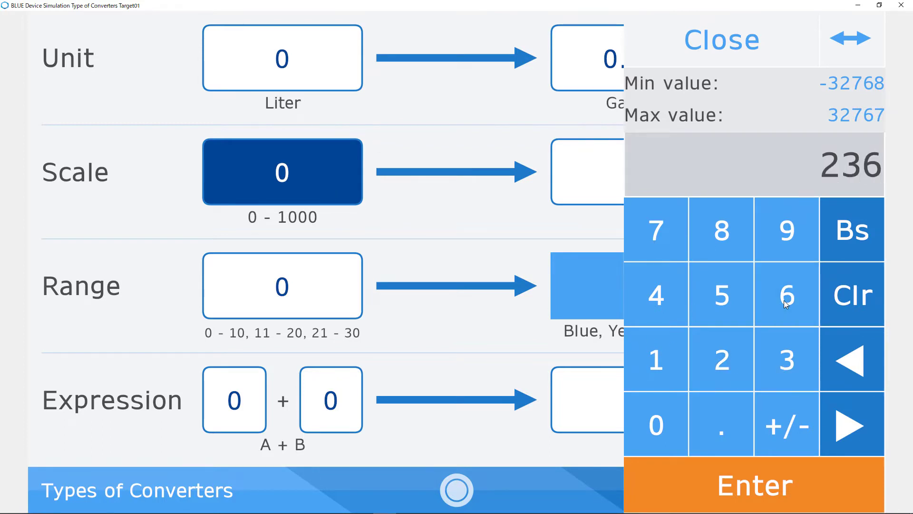
{"action": "left_click", "coordinate": [738, 477]}
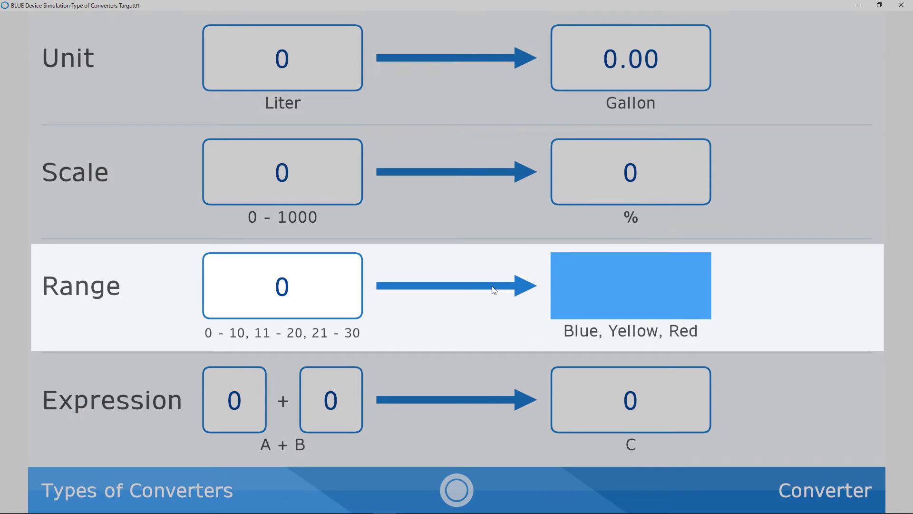
- Try the Range row in the device simulation with the input values 5, 15 and 25 in turn
{"action": "left_click", "coordinate": [299, 293]}
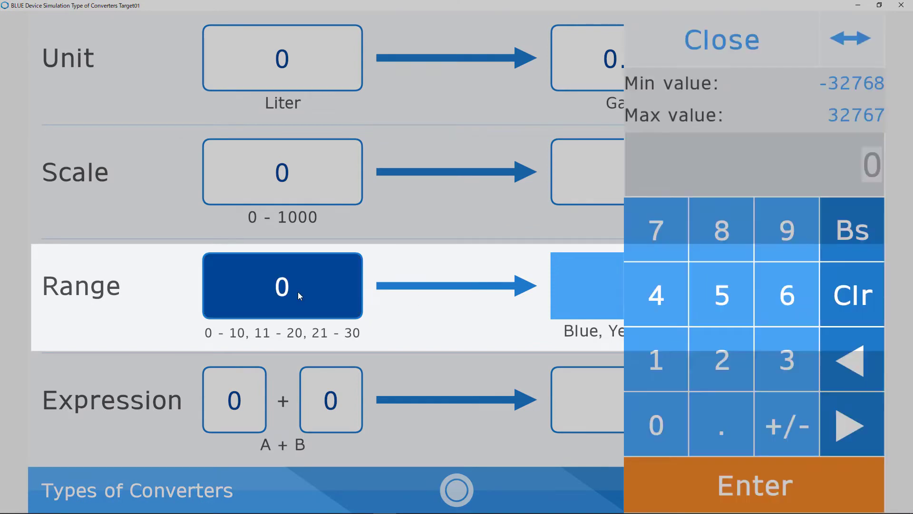
{"action": "left_click", "coordinate": [704, 312]}
{"action": "left_click", "coordinate": [748, 486]}
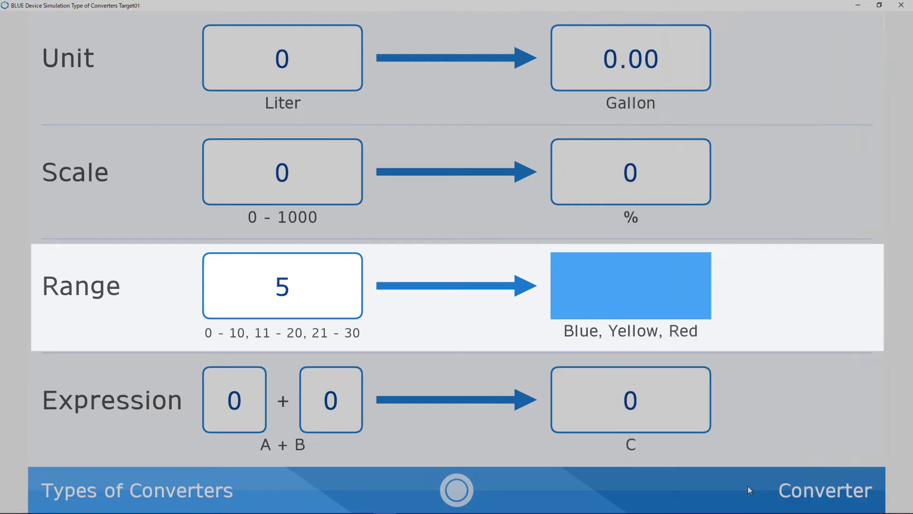
{"action": "left_click", "coordinate": [294, 297]}
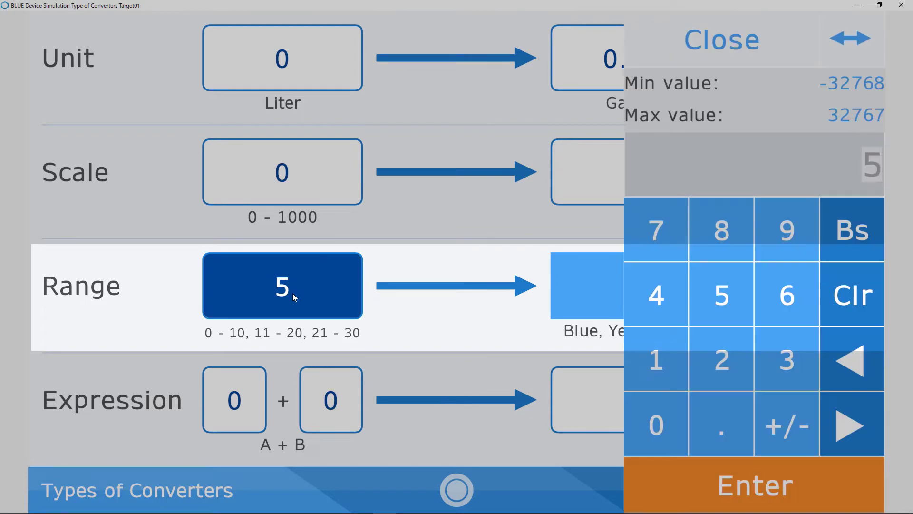
{"action": "left_click", "coordinate": [649, 372]}
{"action": "left_click", "coordinate": [721, 305]}
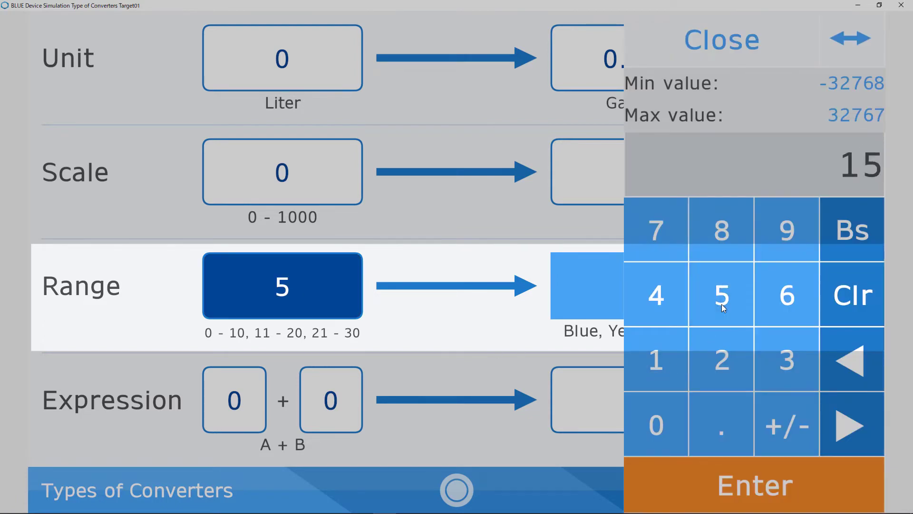
{"action": "left_click", "coordinate": [770, 490]}
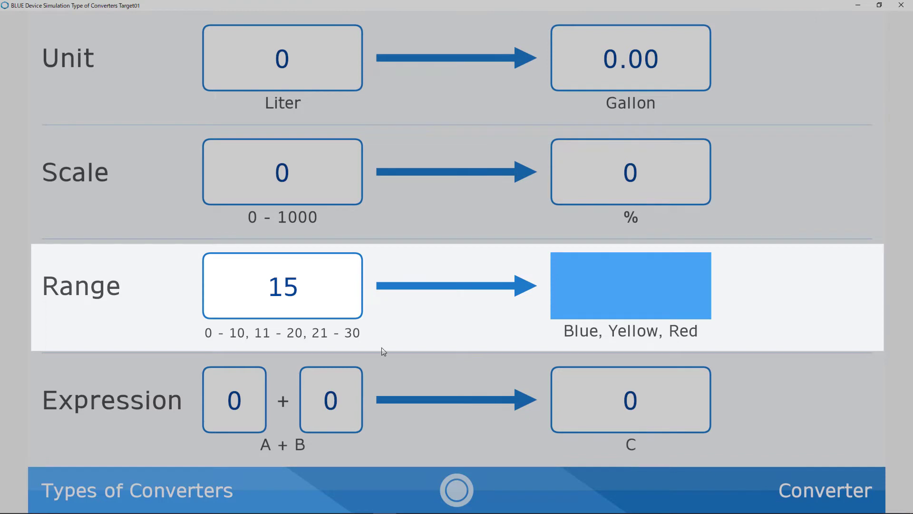
{"action": "left_click", "coordinate": [290, 299]}
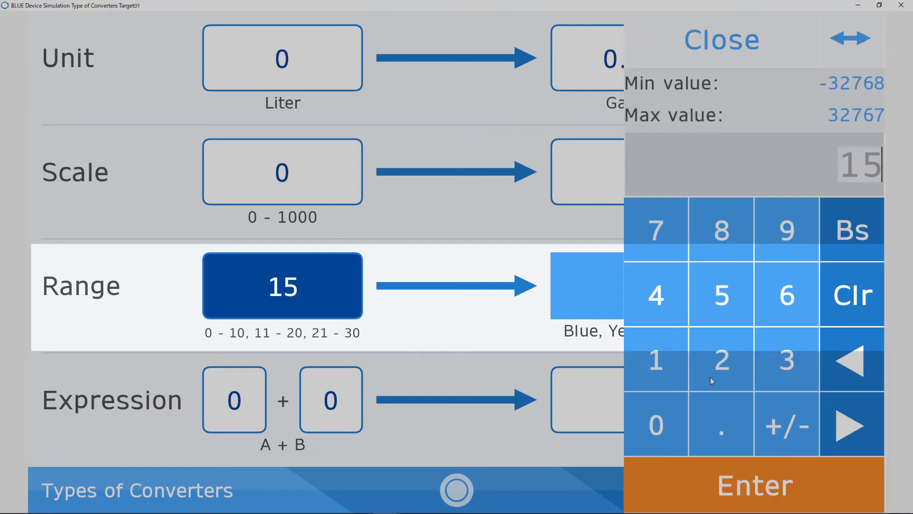
{"action": "left_click", "coordinate": [723, 381]}
{"action": "left_click", "coordinate": [724, 301]}
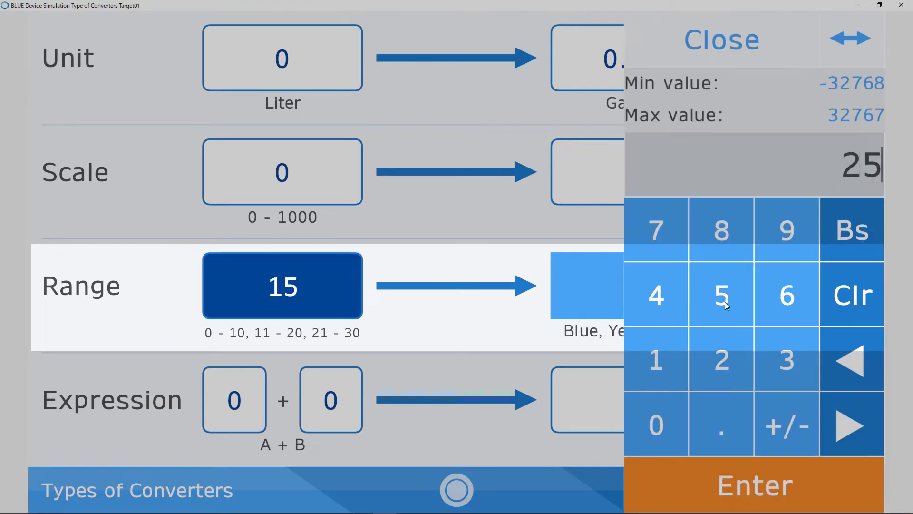
{"action": "left_click", "coordinate": [750, 481]}
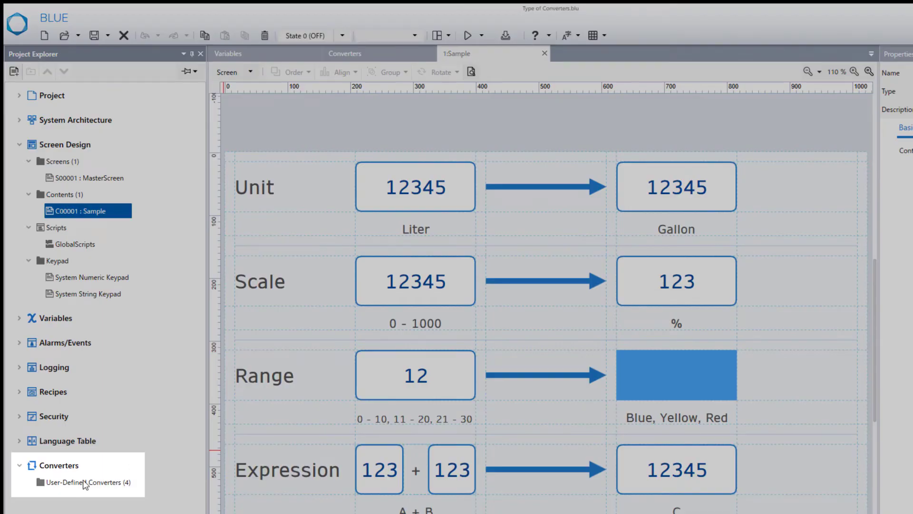
- Add a Range-type converter to the user-defined converters in BLUE and name it Range
{"action": "double_click", "coordinate": [71, 411]}
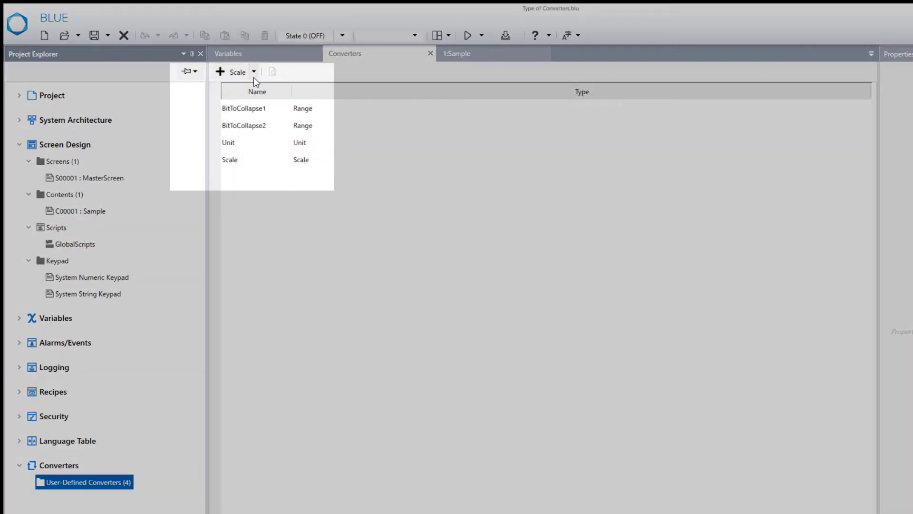
{"action": "left_click", "coordinate": [254, 72]}
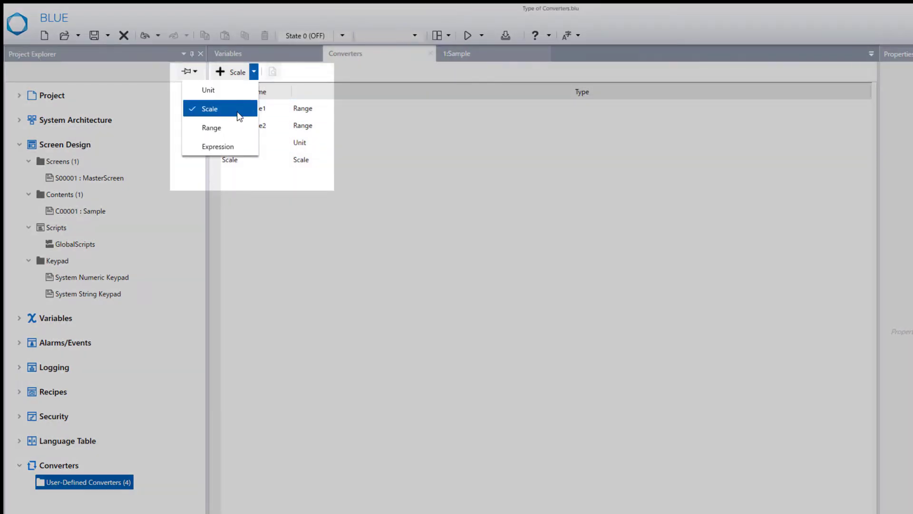
{"action": "left_click", "coordinate": [211, 127]}
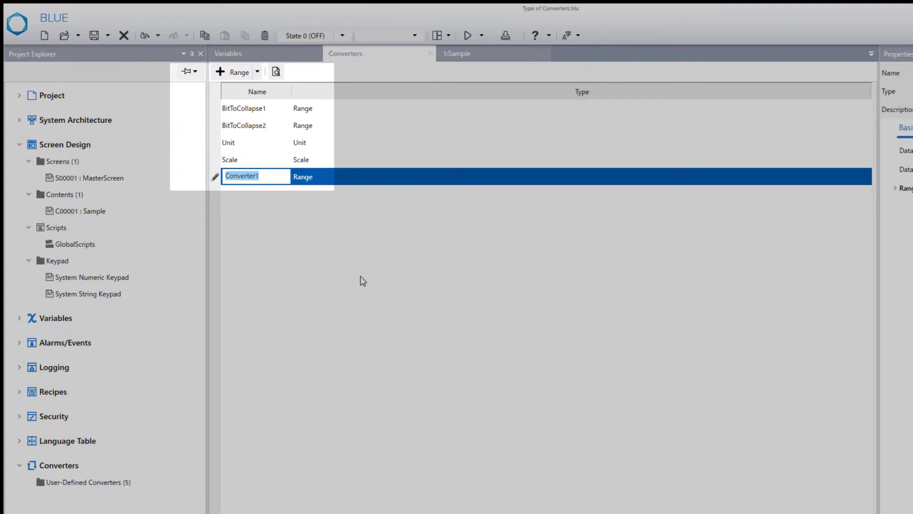
{"action": "type", "text": "Range"}
{"action": "key", "text": "Return"}
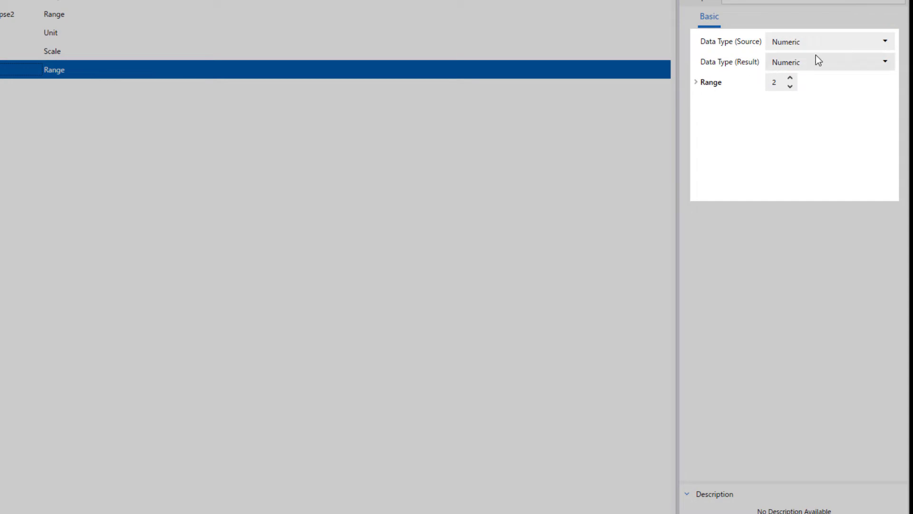
- Set the Range converter's source data type to Numeric, its result data type to ColorID and the number of ranges to 3
{"action": "left_click", "coordinate": [851, 48]}
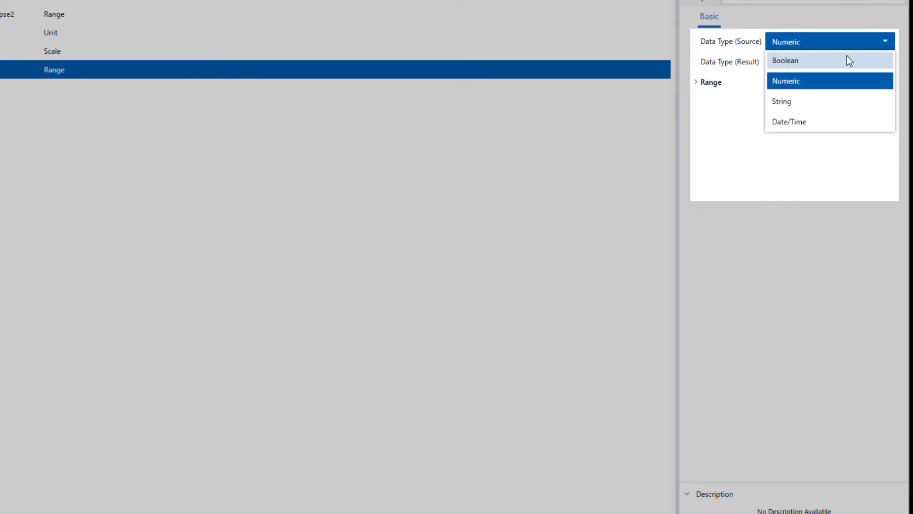
{"action": "left_click", "coordinate": [845, 84]}
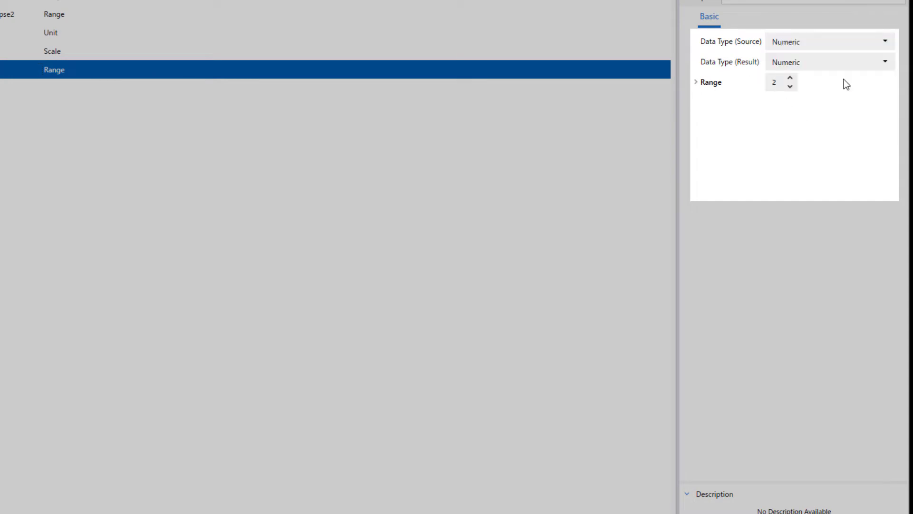
{"action": "left_click", "coordinate": [847, 60]}
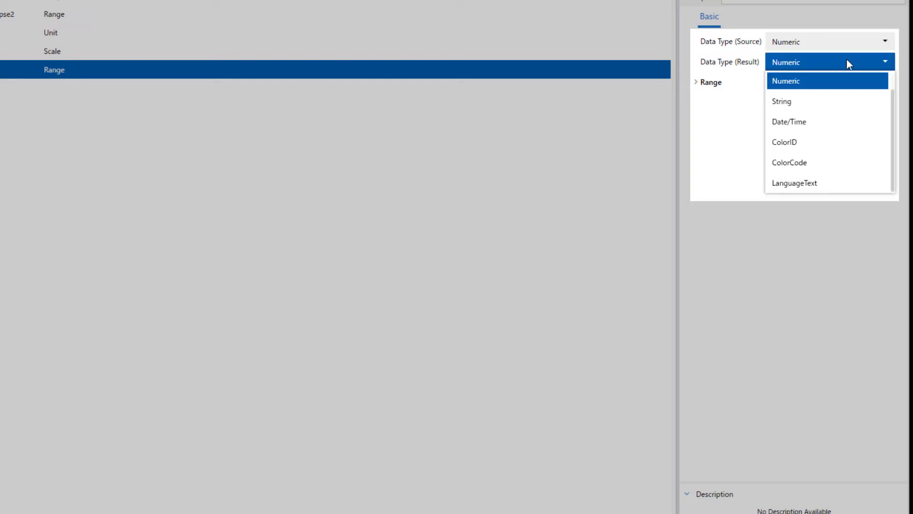
{"action": "left_click", "coordinate": [836, 147]}
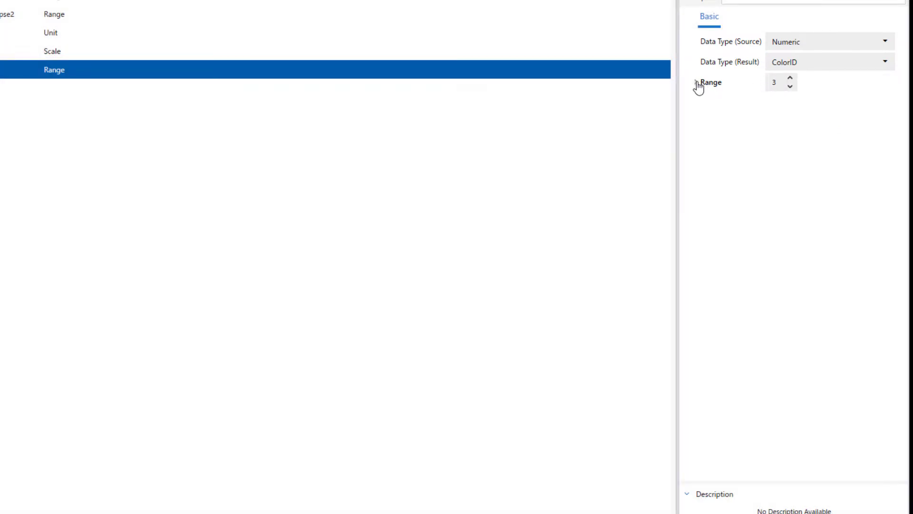
- Define Range 1 of the converter with an input of 10 and the operator <=
{"action": "left_click", "coordinate": [697, 84]}
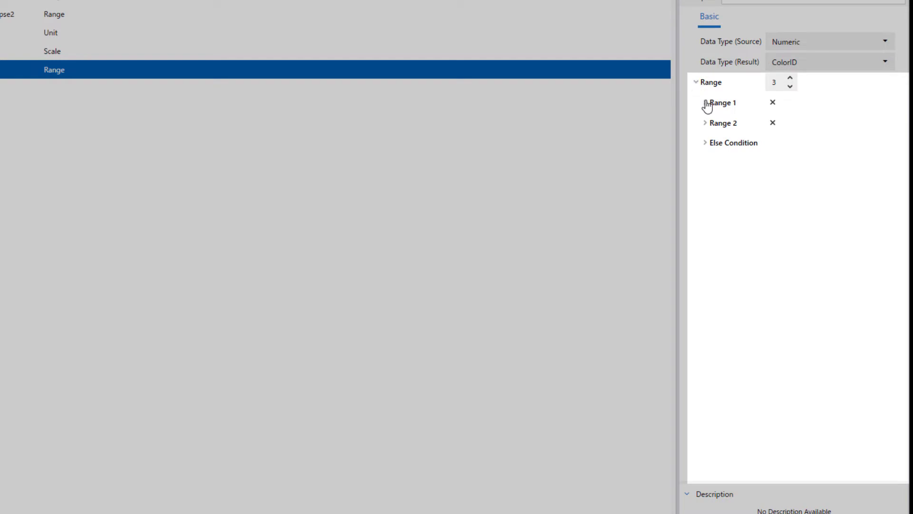
{"action": "left_click", "coordinate": [705, 104]}
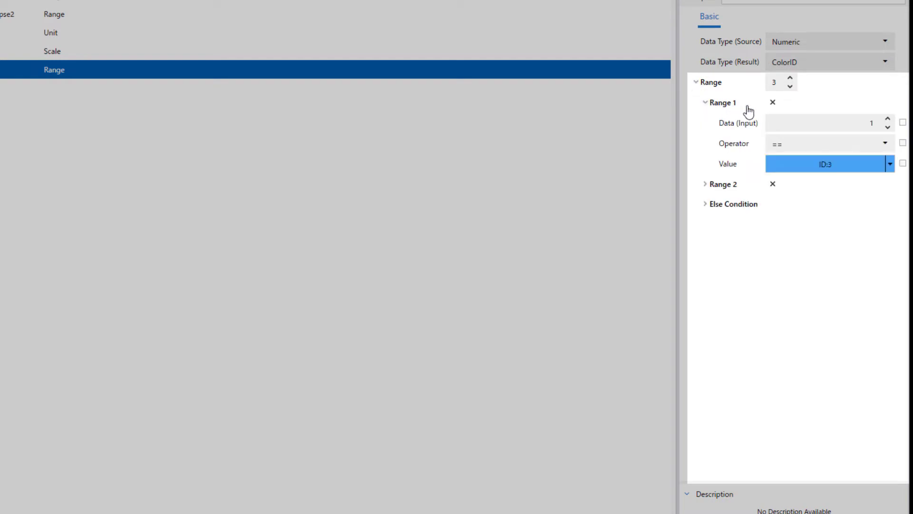
{"action": "double_click", "coordinate": [846, 123]}
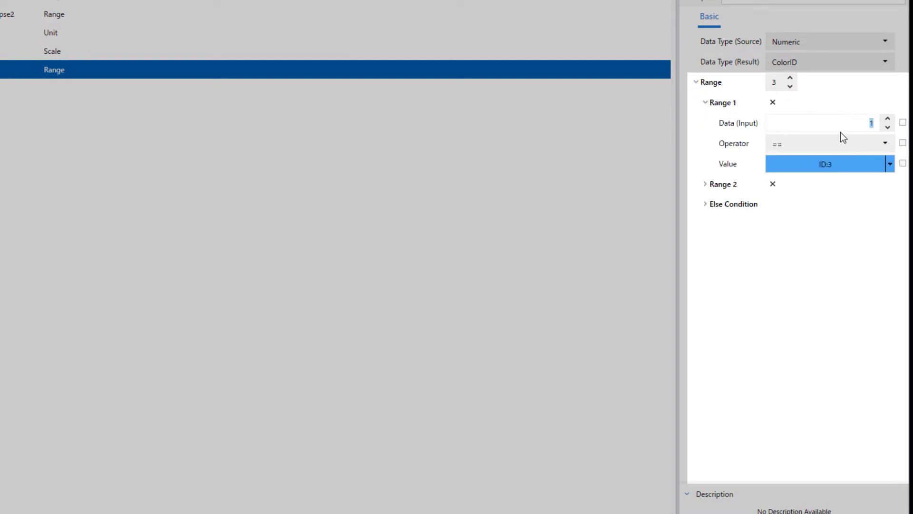
{"action": "type", "text": "10"}
{"action": "left_click", "coordinate": [834, 145]}
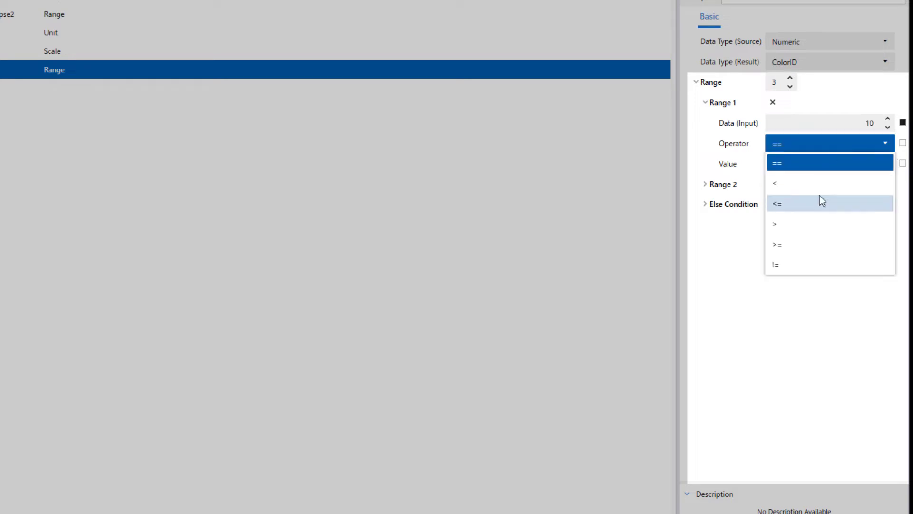
{"action": "left_click", "coordinate": [821, 210]}
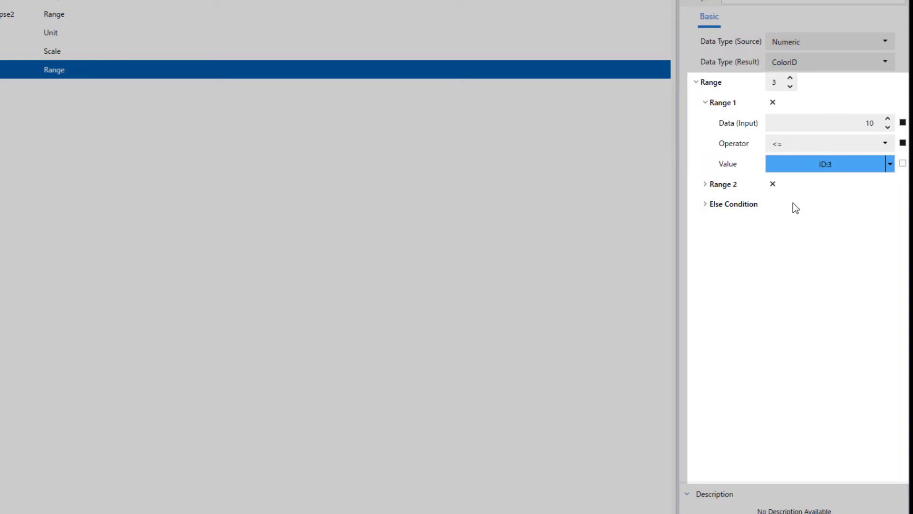
- Define Range 2 with an input of 20, the operator <= and the olive-green color ID:7 as its value
{"action": "left_click", "coordinate": [706, 185]}
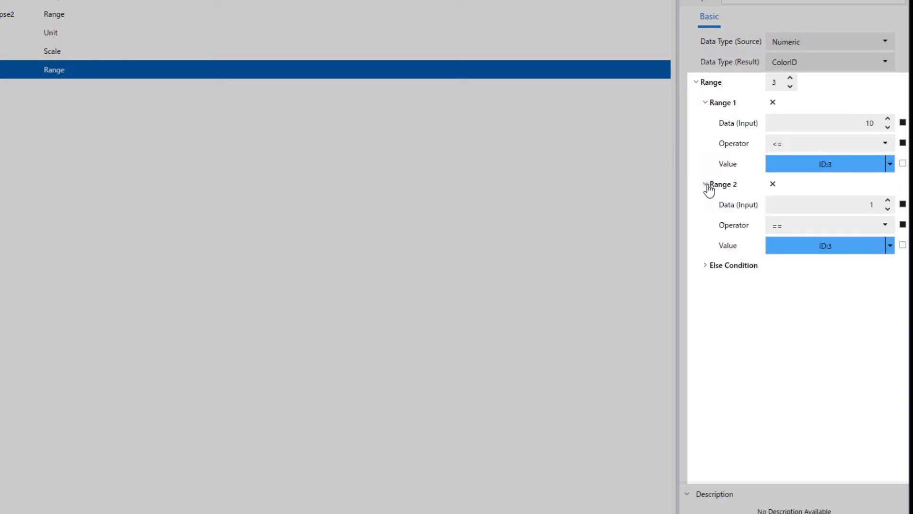
{"action": "double_click", "coordinate": [851, 207]}
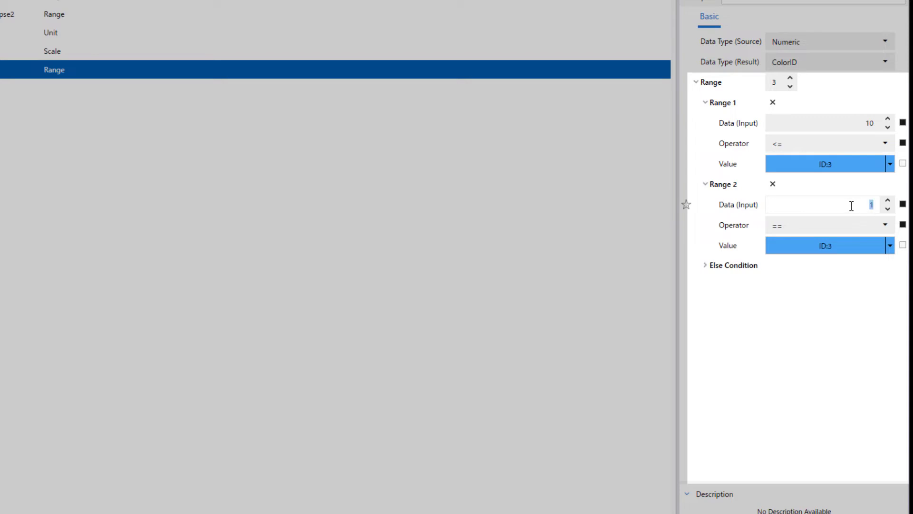
{"action": "type", "text": "20"}
{"action": "left_click", "coordinate": [822, 229]}
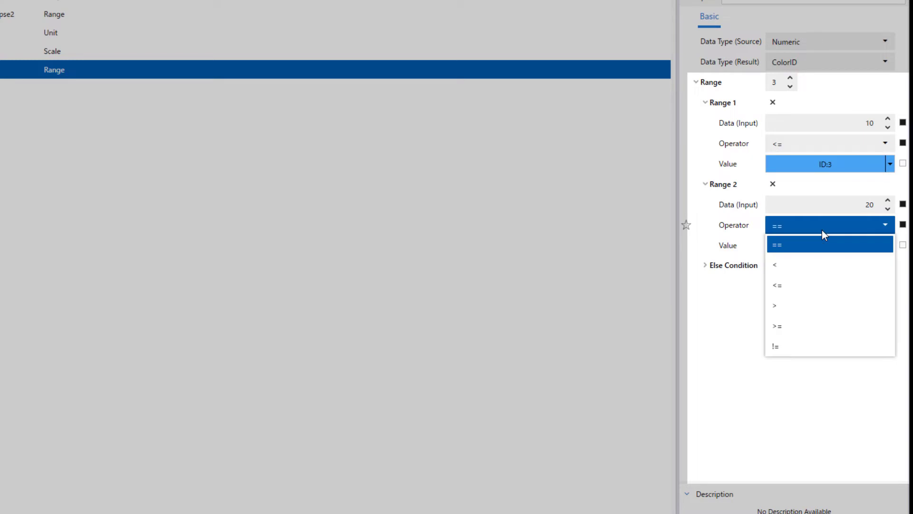
{"action": "left_click", "coordinate": [807, 287]}
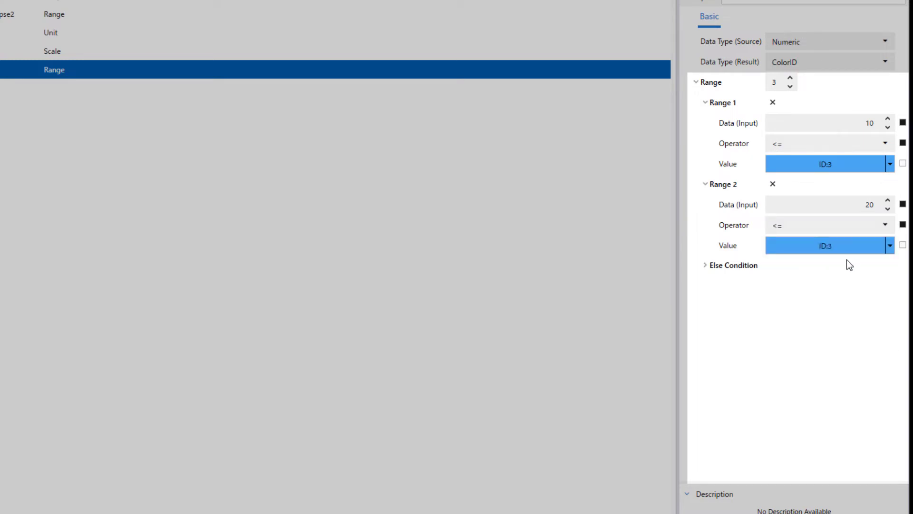
{"action": "left_click", "coordinate": [891, 246]}
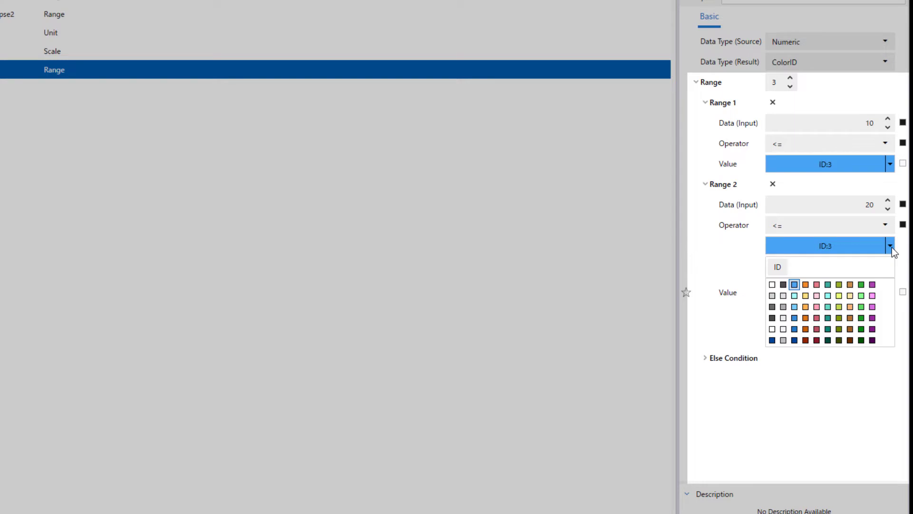
{"action": "left_click", "coordinate": [839, 284]}
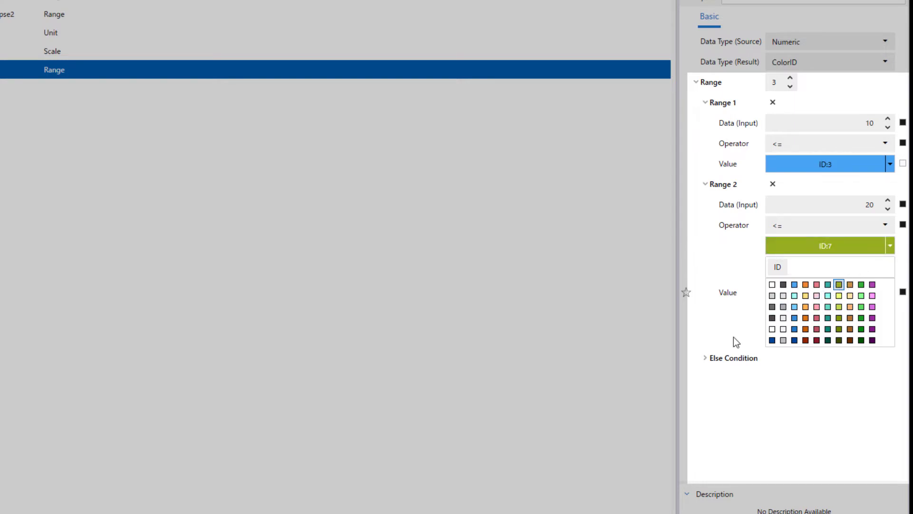
- Set the Else Condition's value to the red color ID:5
{"action": "left_click", "coordinate": [705, 359]}
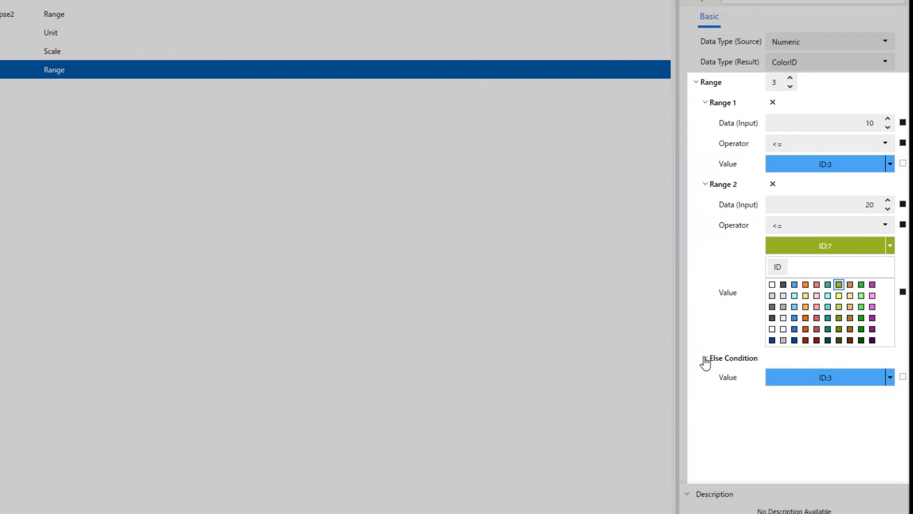
{"action": "left_click", "coordinate": [889, 378]}
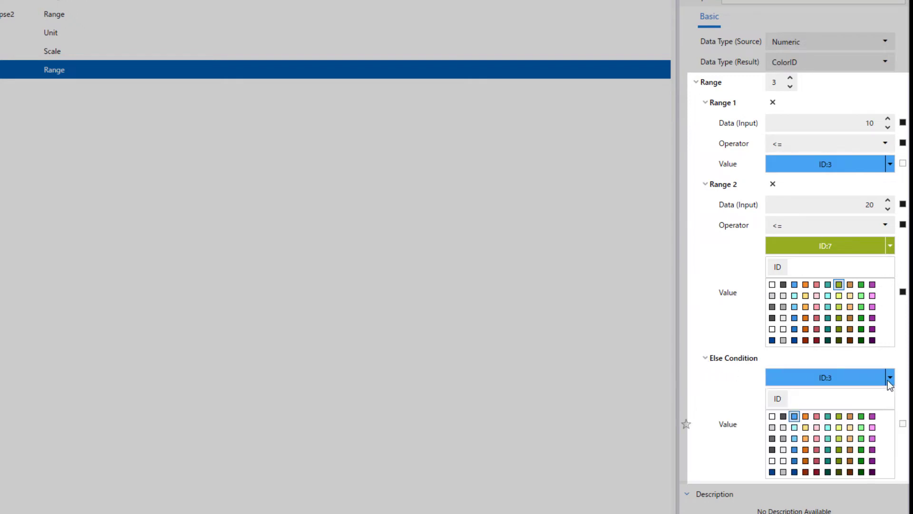
{"action": "left_click", "coordinate": [816, 417]}
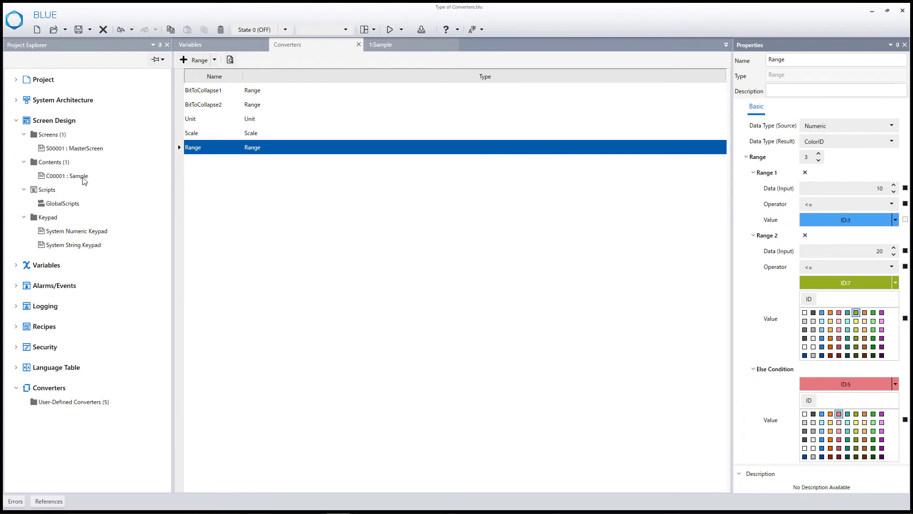
- In the Sample content, link the Range row rectangle's Fill value to the Range variable with the One Way direction
{"action": "double_click", "coordinate": [83, 179]}
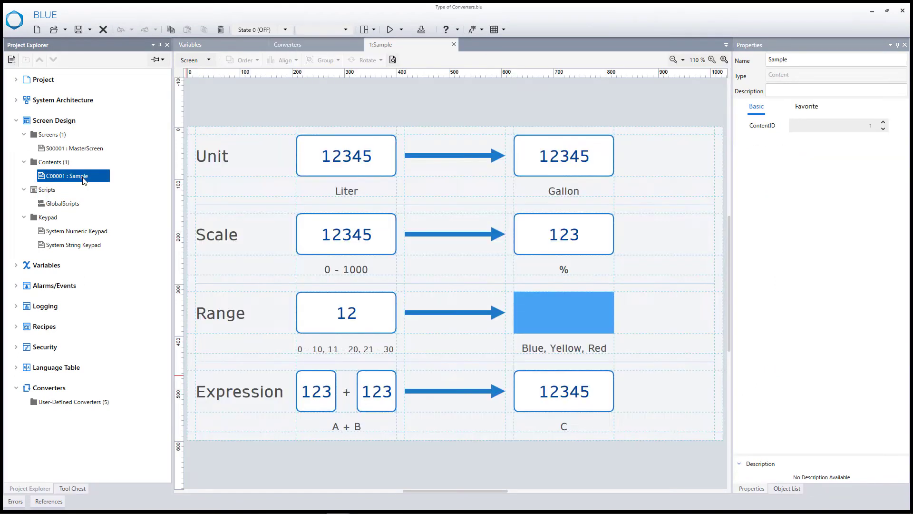
{"action": "left_click", "coordinate": [566, 308]}
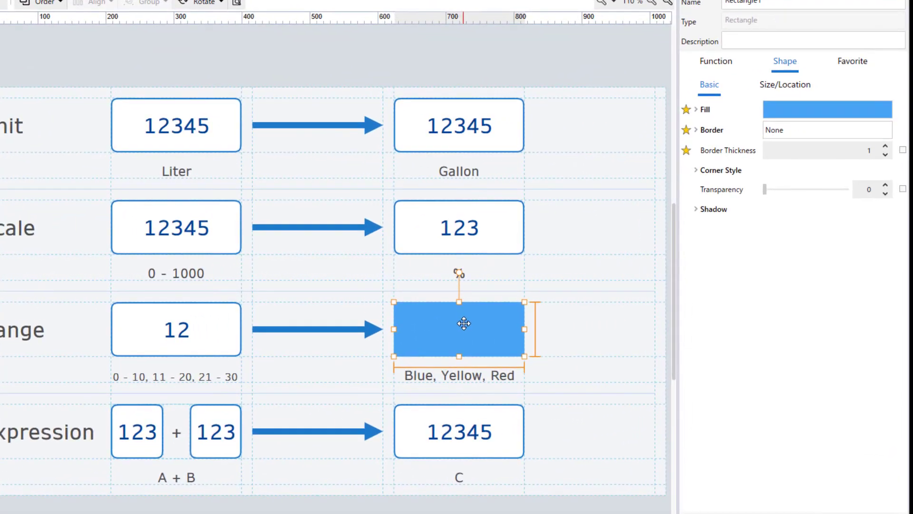
{"action": "left_click", "coordinate": [695, 112]}
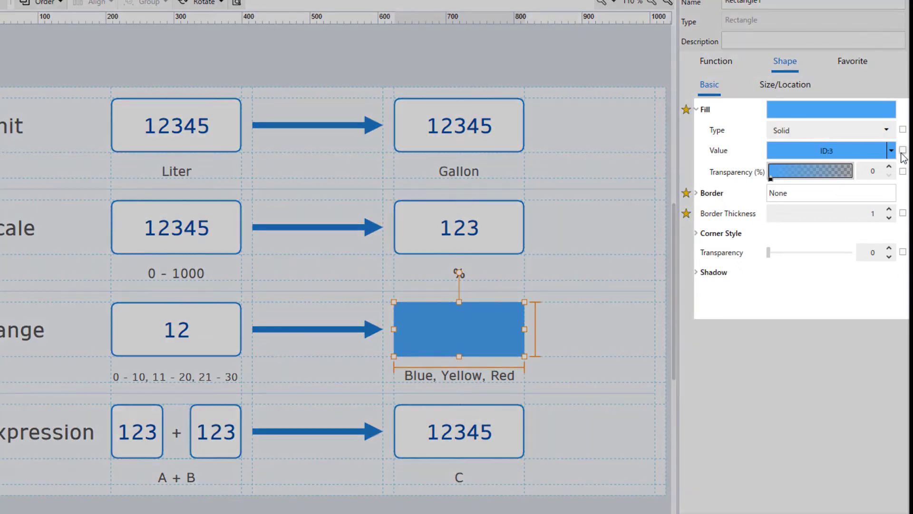
{"action": "left_click", "coordinate": [902, 151]}
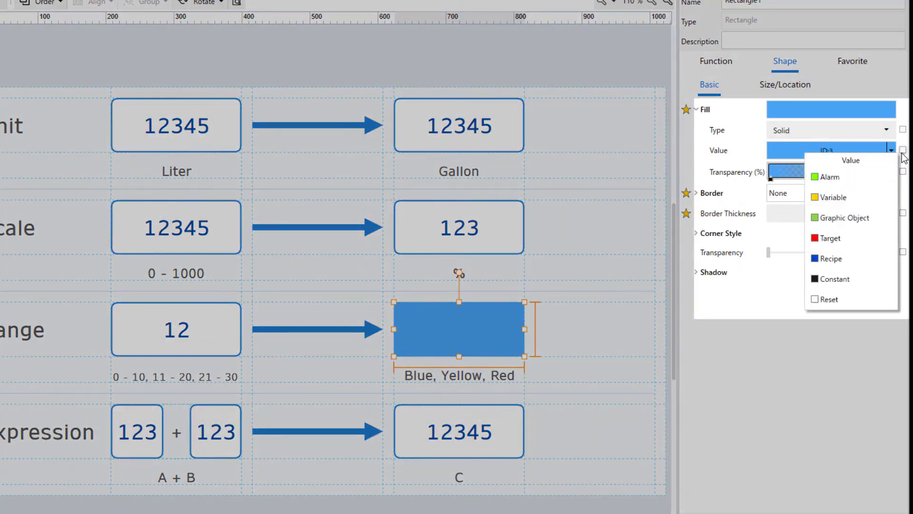
{"action": "left_click", "coordinate": [873, 198]}
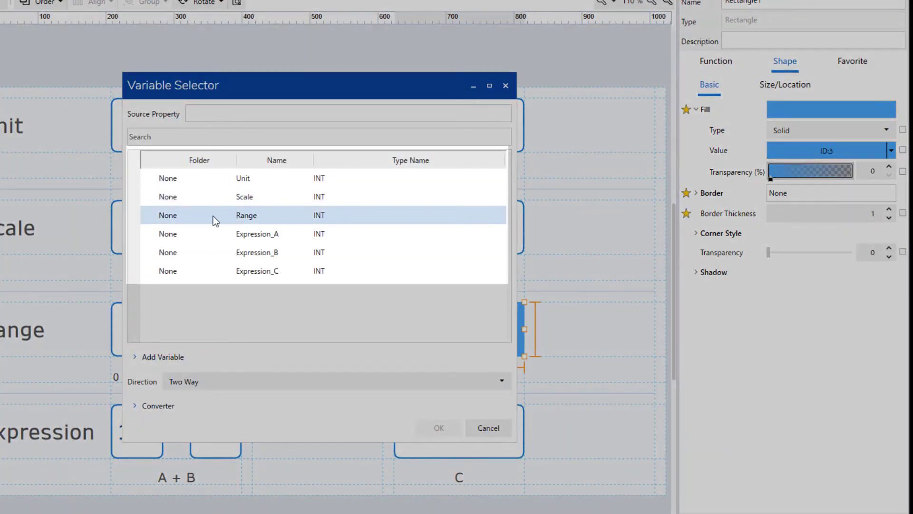
{"action": "left_click", "coordinate": [213, 216]}
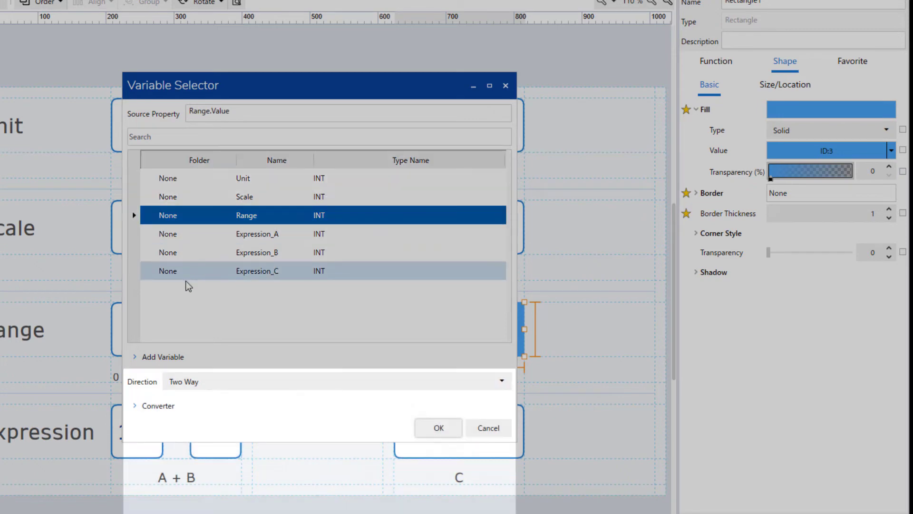
{"action": "left_click", "coordinate": [190, 383]}
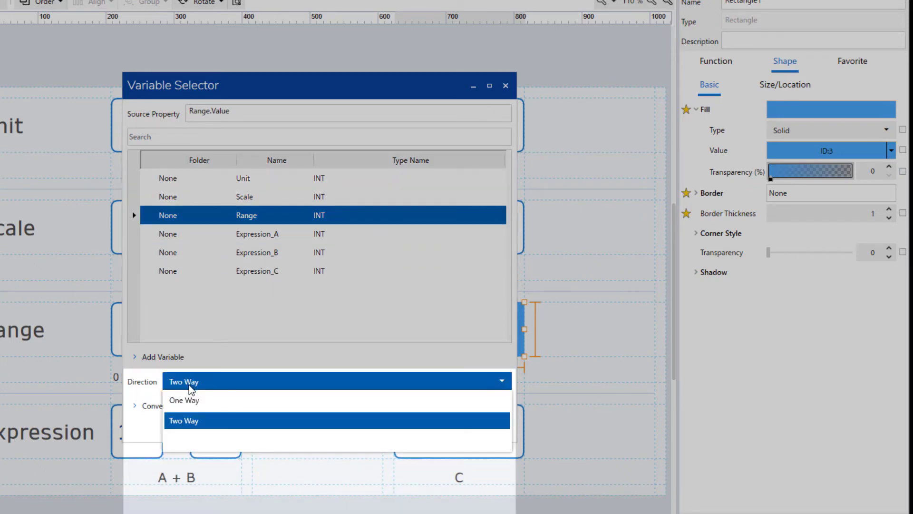
{"action": "left_click", "coordinate": [190, 400]}
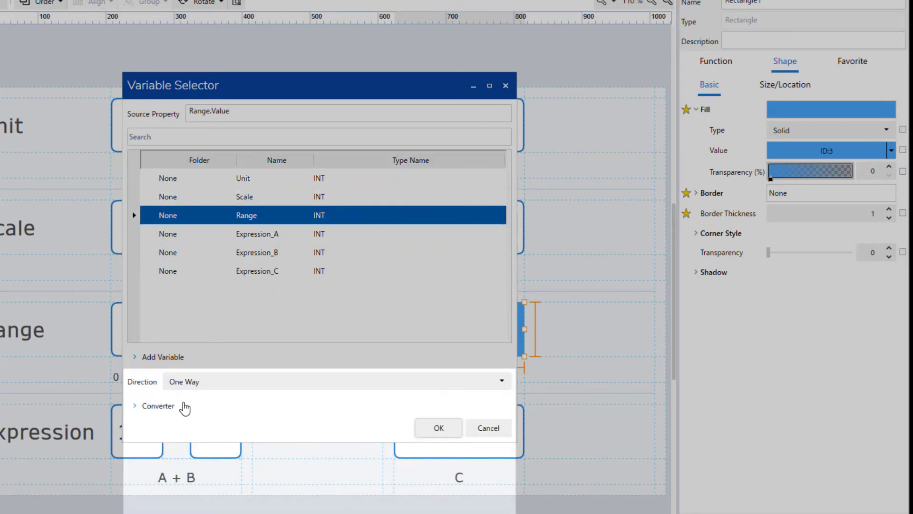
- Apply the user-defined Range converter to the rectangle's Fill variable link and accept the selection
{"action": "left_click", "coordinate": [135, 406]}
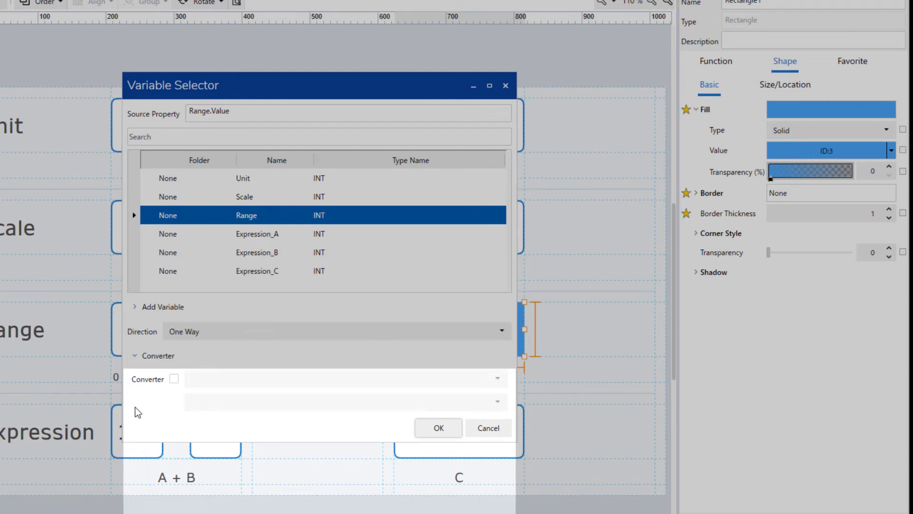
{"action": "left_click", "coordinate": [174, 379]}
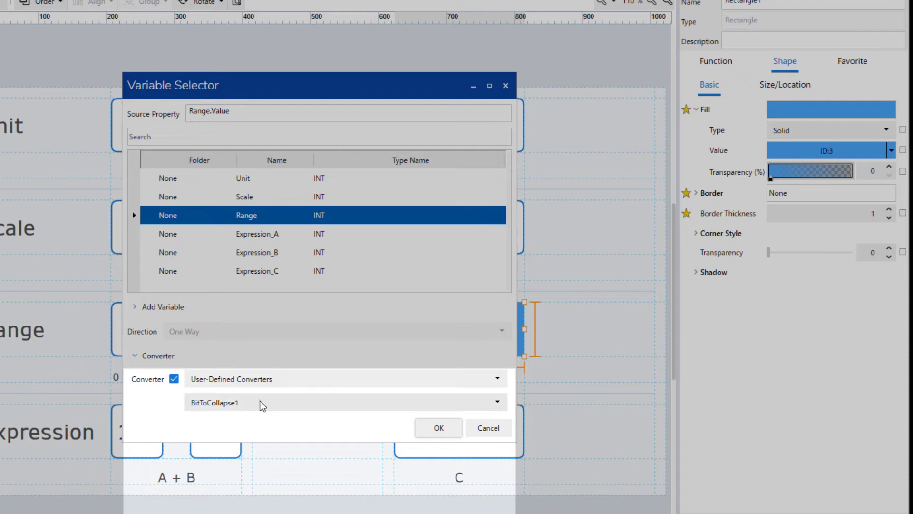
{"action": "left_click", "coordinate": [261, 404]}
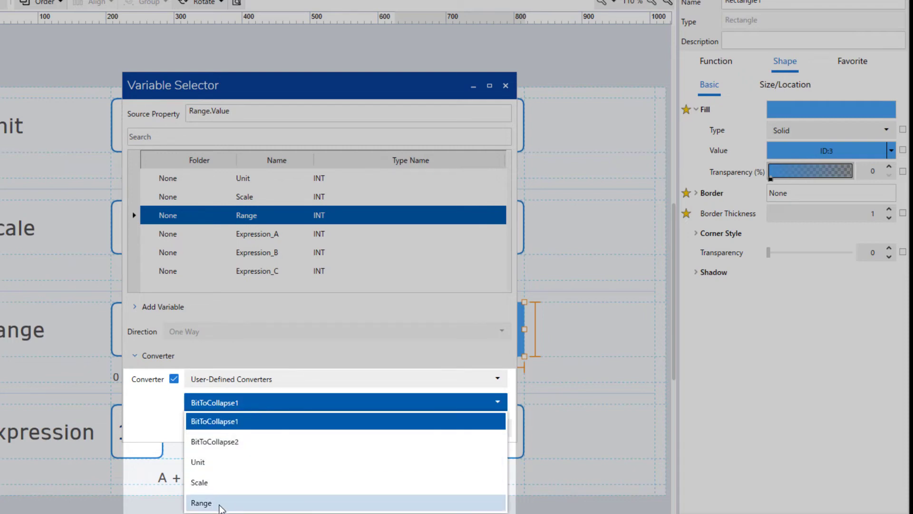
{"action": "left_click", "coordinate": [219, 505]}
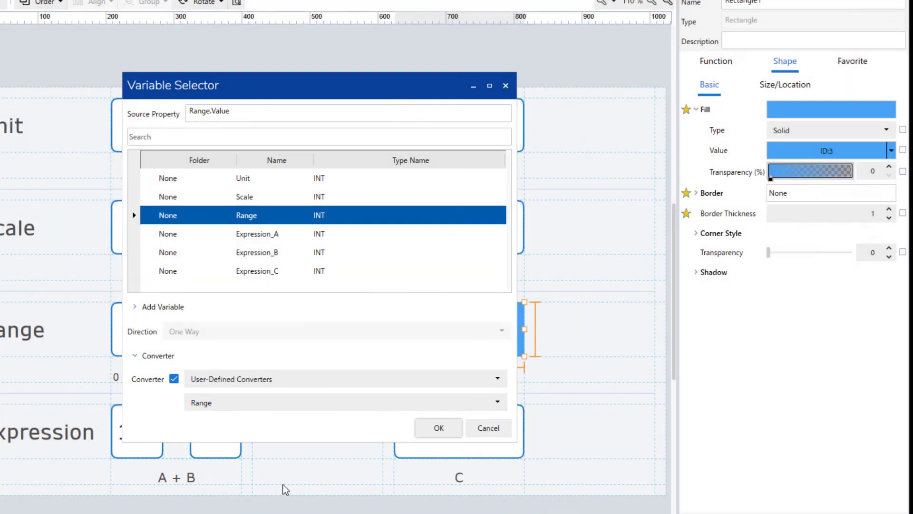
{"action": "left_click", "coordinate": [436, 430]}
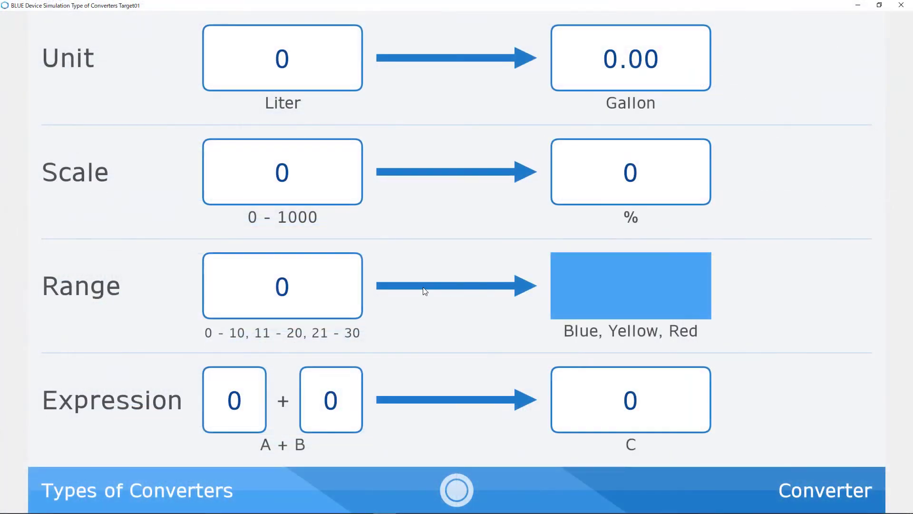
- Test the Range row's converter in the simulation by entering 5 and then 15 as the input value
{"action": "left_click", "coordinate": [296, 288]}
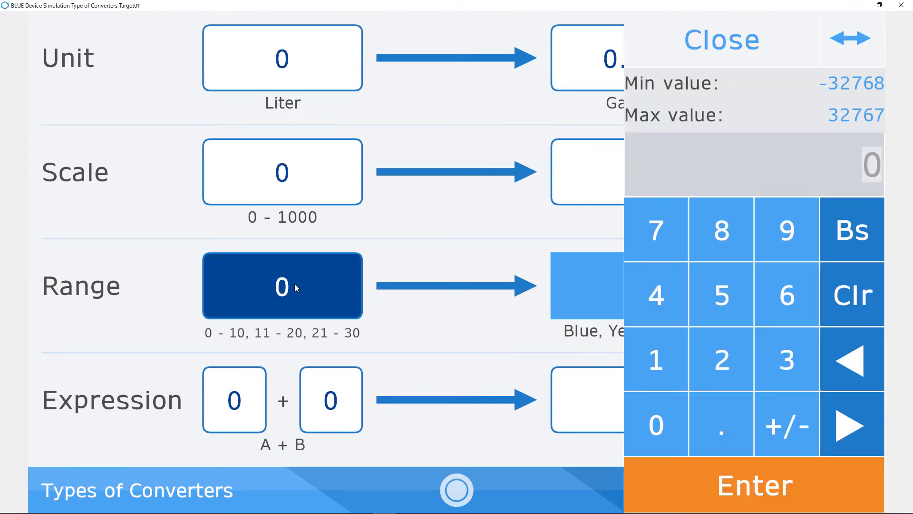
{"action": "left_click", "coordinate": [714, 304]}
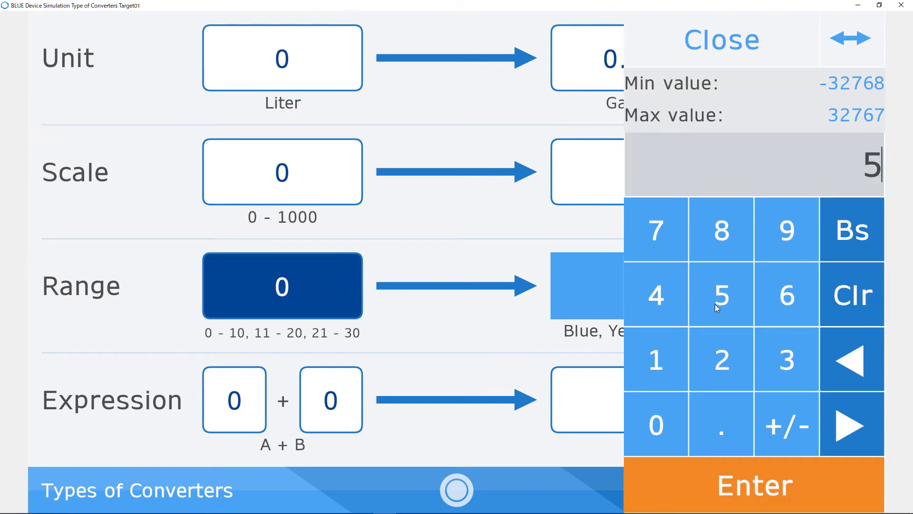
{"action": "left_click", "coordinate": [740, 483]}
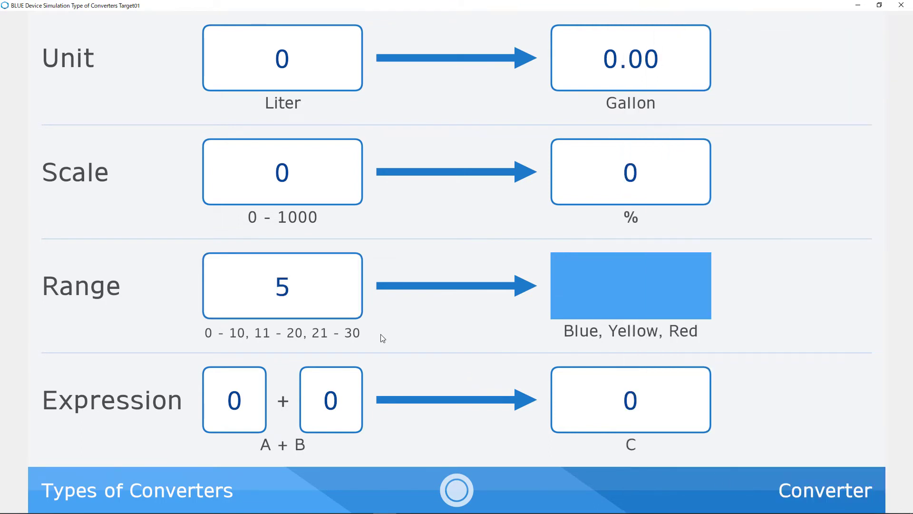
{"action": "left_click", "coordinate": [291, 294]}
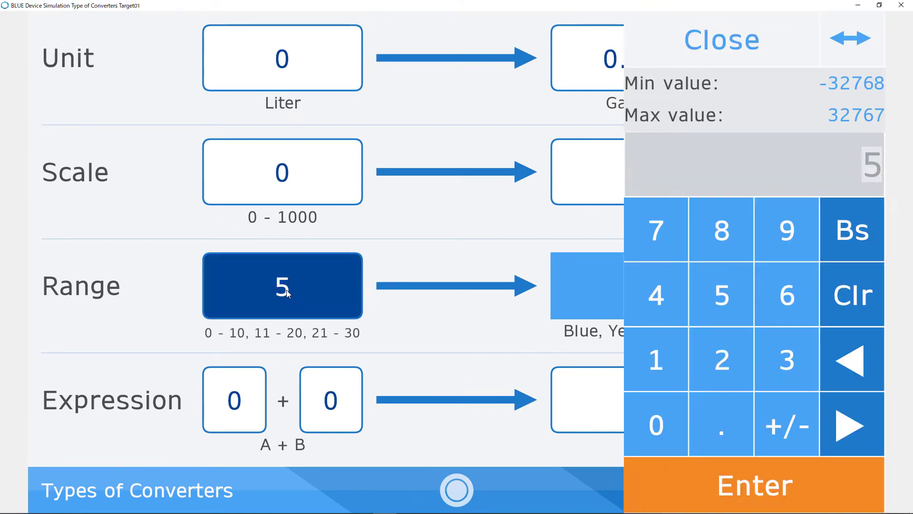
{"action": "left_click", "coordinate": [649, 364]}
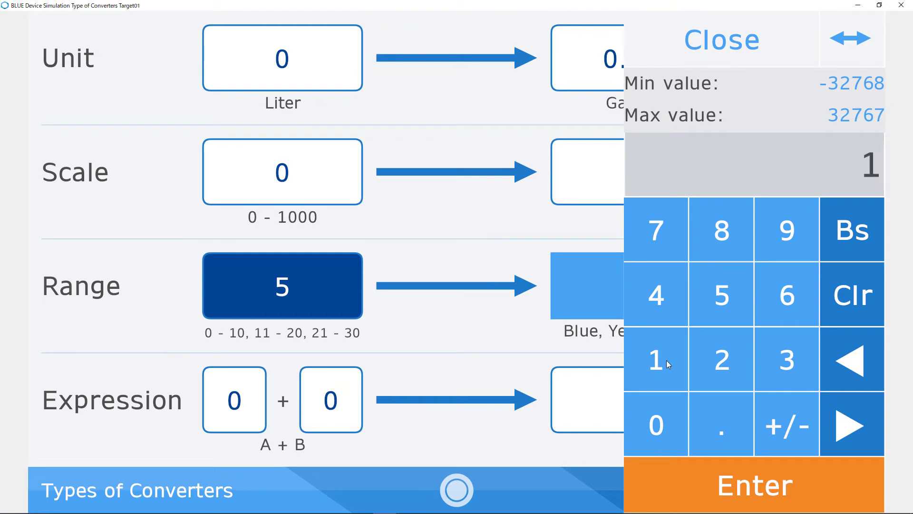
{"action": "left_click", "coordinate": [721, 303]}
{"action": "left_click", "coordinate": [742, 483]}
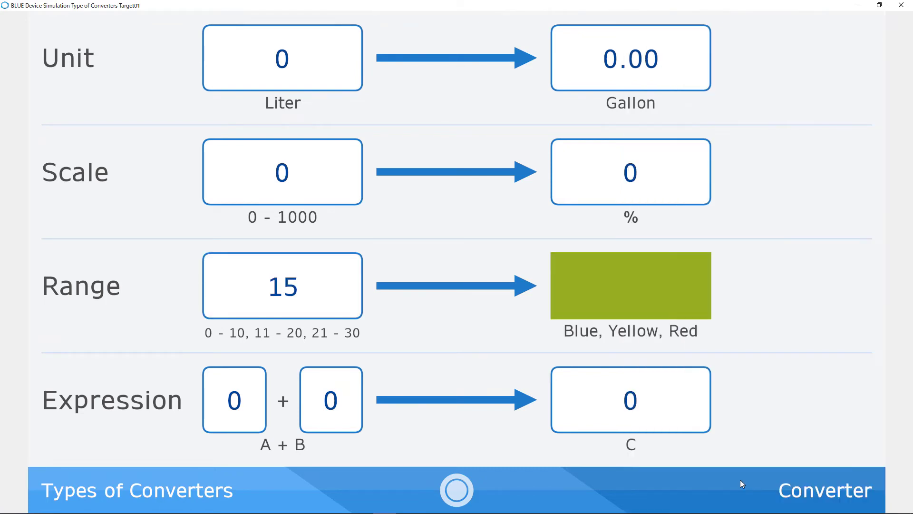
- Test the Range row with an input of 25, then reset the input to 0
{"action": "left_click", "coordinate": [289, 288]}
{"action": "left_click", "coordinate": [720, 382]}
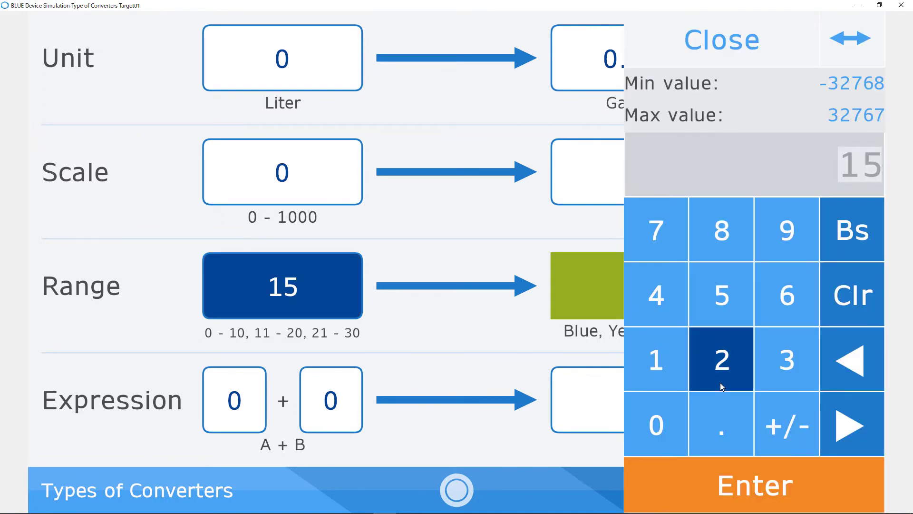
{"action": "left_click", "coordinate": [729, 306]}
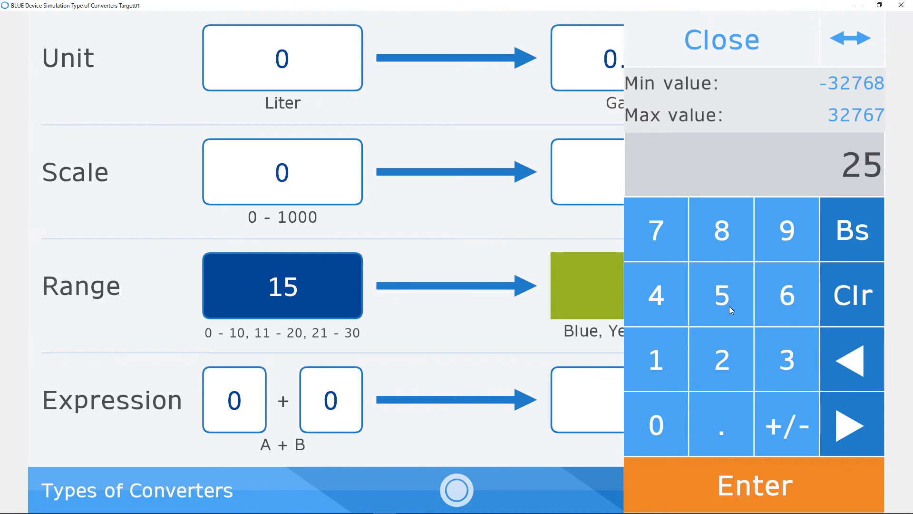
{"action": "left_click", "coordinate": [734, 477]}
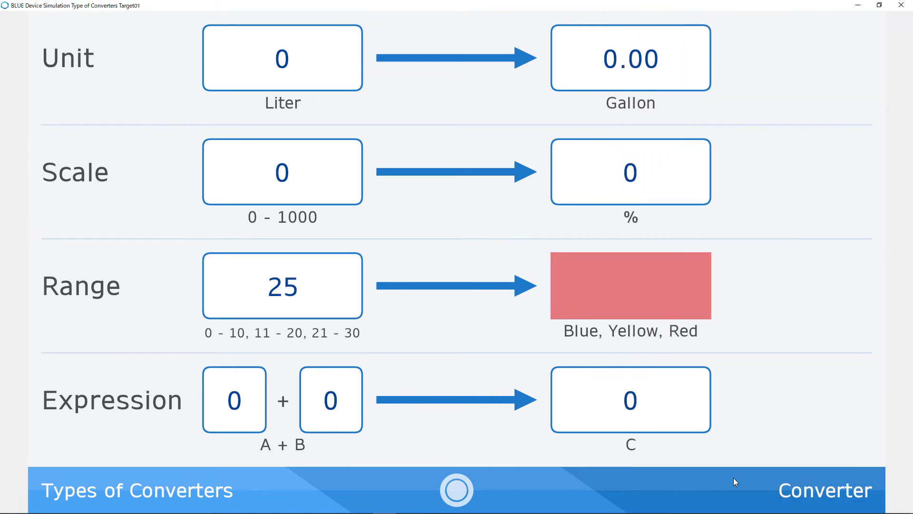
{"action": "left_click", "coordinate": [304, 289]}
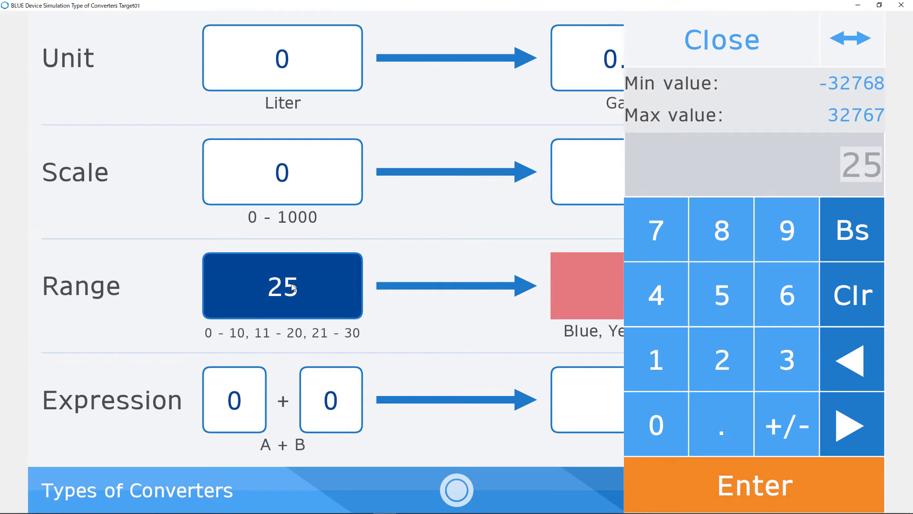
{"action": "left_click", "coordinate": [660, 428]}
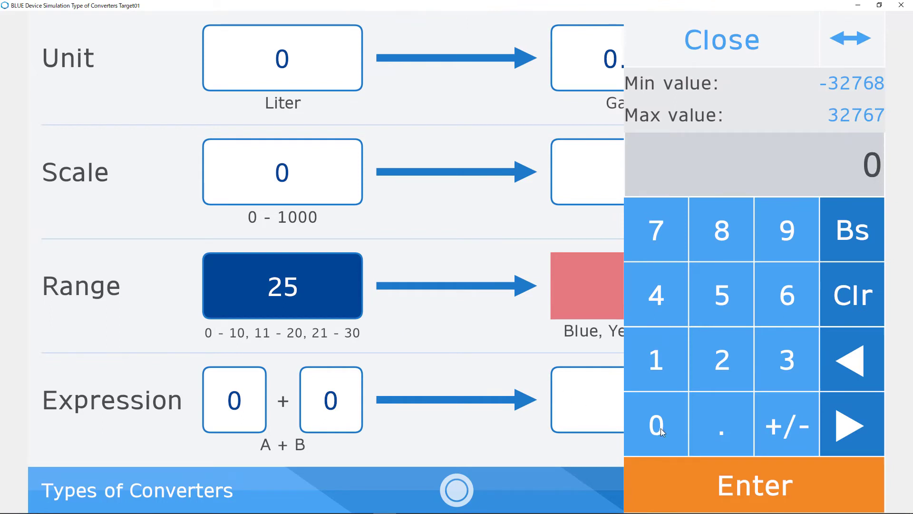
{"action": "left_click", "coordinate": [755, 484]}
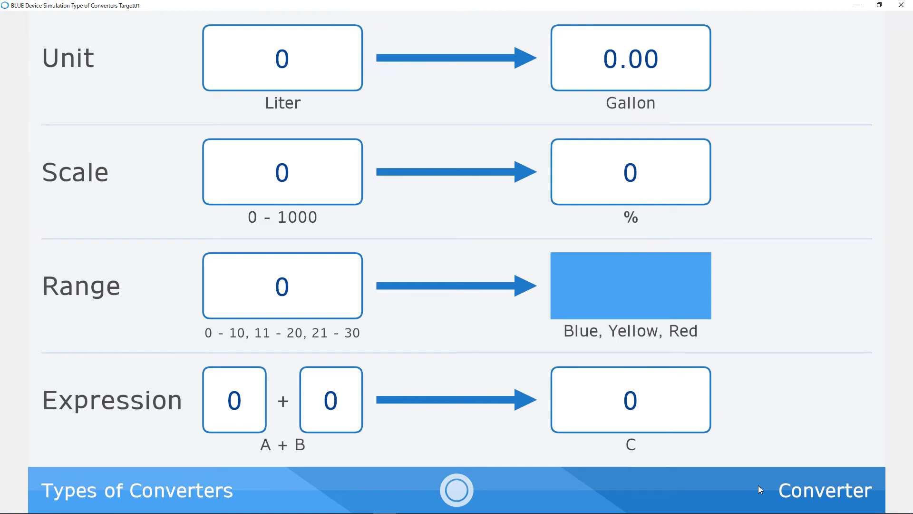
- In the simulation's Expression row, enter 900 for A and 800 for B
{"action": "left_click", "coordinate": [502, 362]}
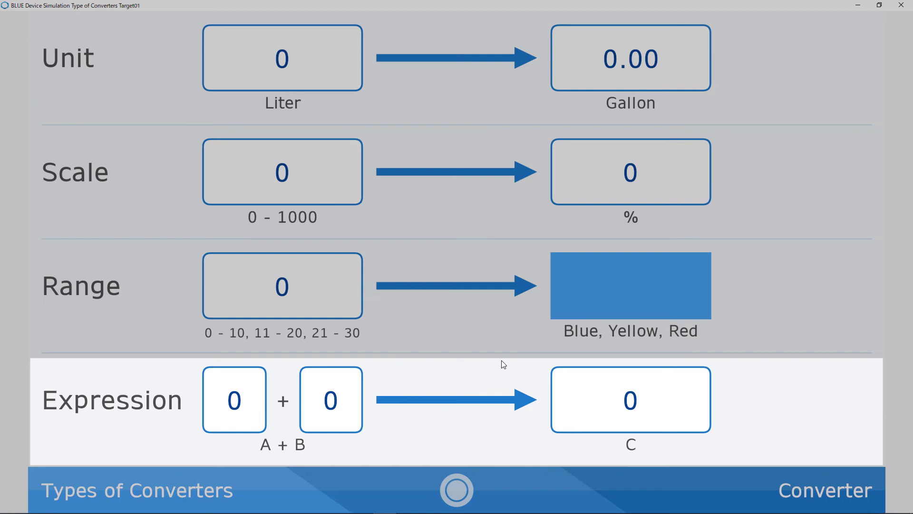
{"action": "left_click", "coordinate": [246, 406]}
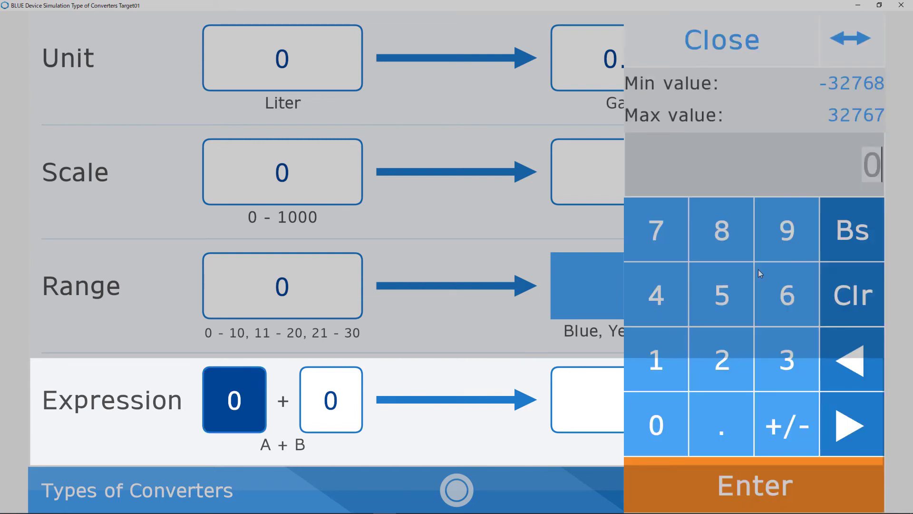
{"action": "left_click", "coordinate": [774, 253]}
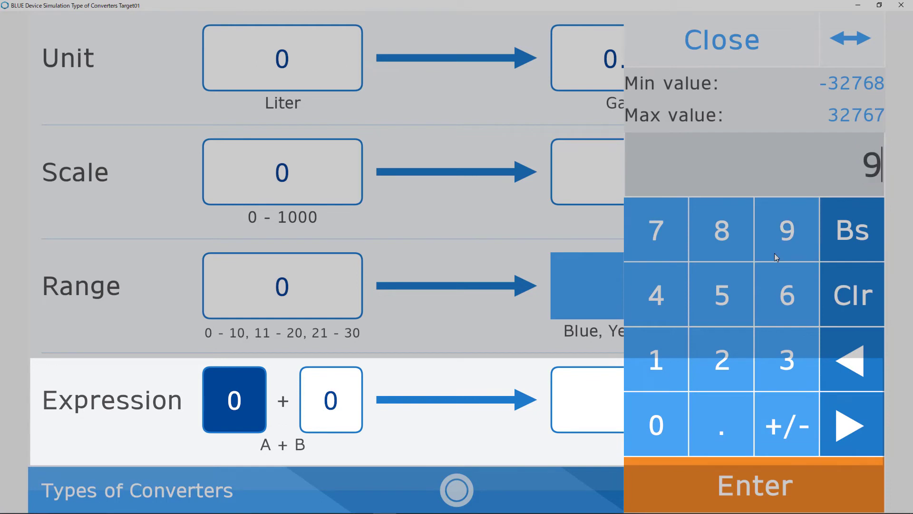
{"action": "left_click", "coordinate": [660, 426]}
{"action": "left_click", "coordinate": [660, 426]}
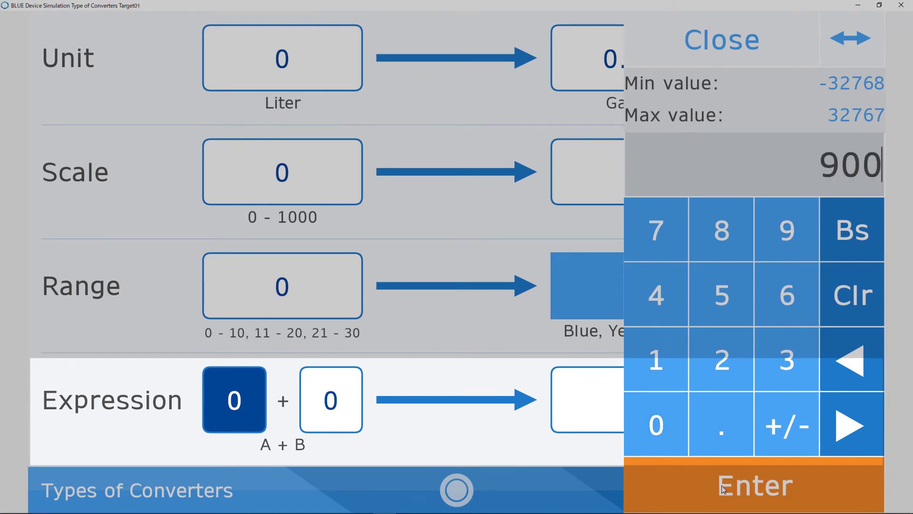
{"action": "left_click", "coordinate": [721, 486]}
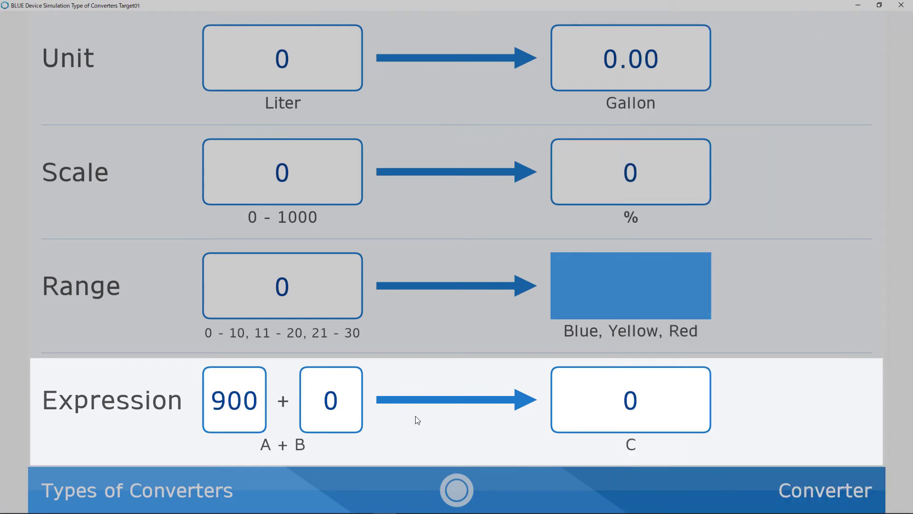
{"action": "left_click", "coordinate": [341, 399]}
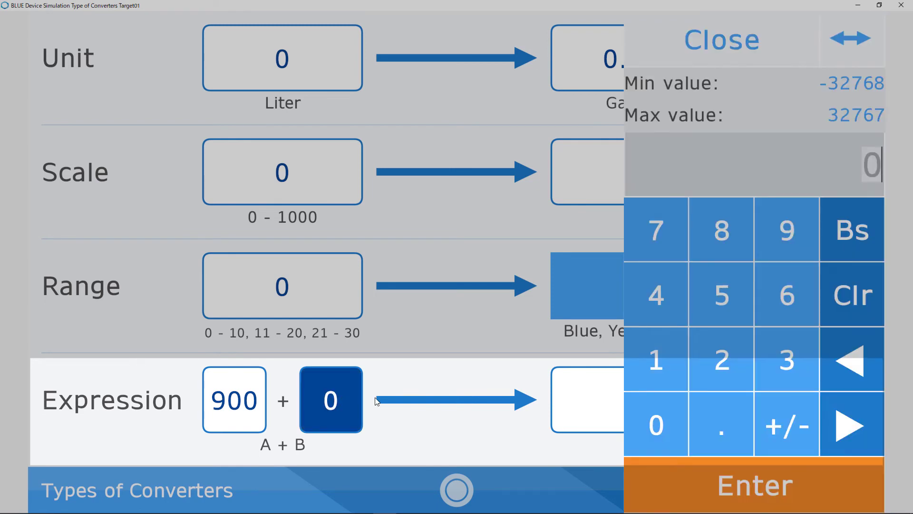
{"action": "left_click", "coordinate": [715, 242]}
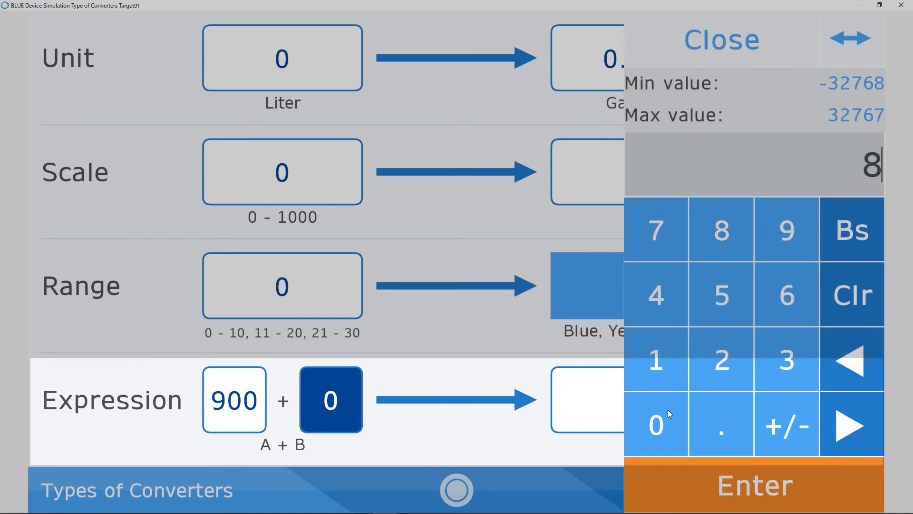
{"action": "left_click", "coordinate": [663, 426]}
{"action": "left_click", "coordinate": [664, 430]}
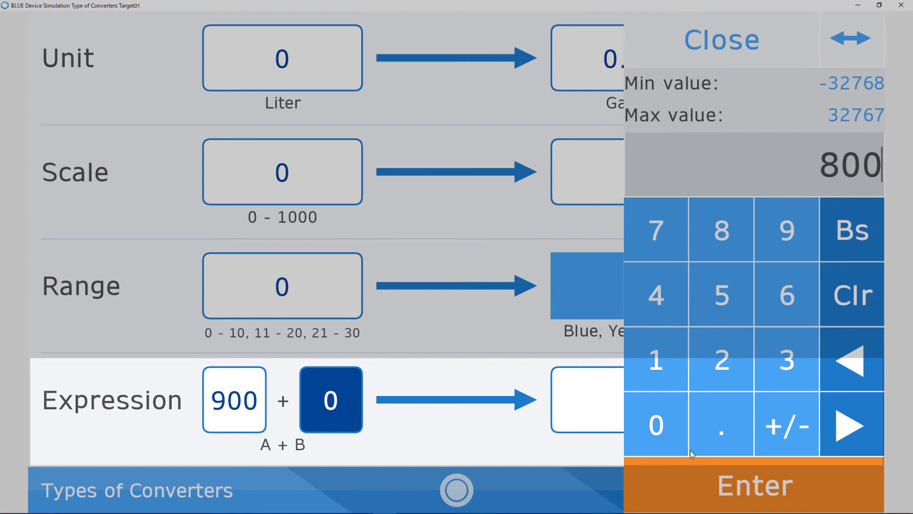
{"action": "left_click", "coordinate": [736, 485]}
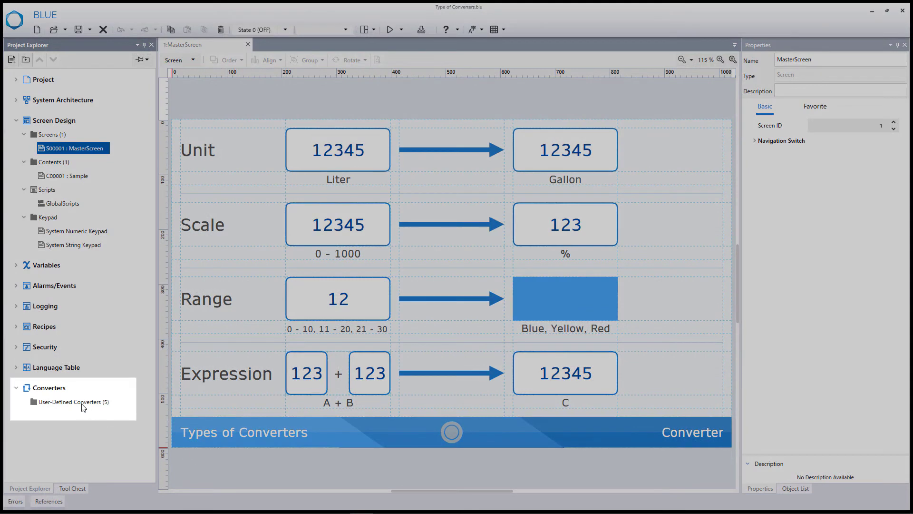
- Back in the project, add a user-defined converter of type Expression, name it Expression and set its decimal places to 0
{"action": "left_click", "coordinate": [83, 404]}
{"action": "double_click", "coordinate": [82, 403]}
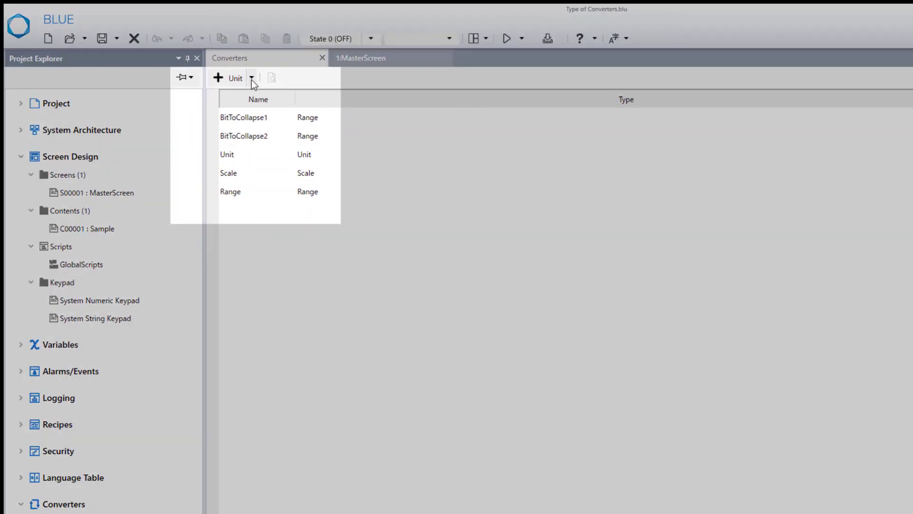
{"action": "left_click", "coordinate": [251, 78]}
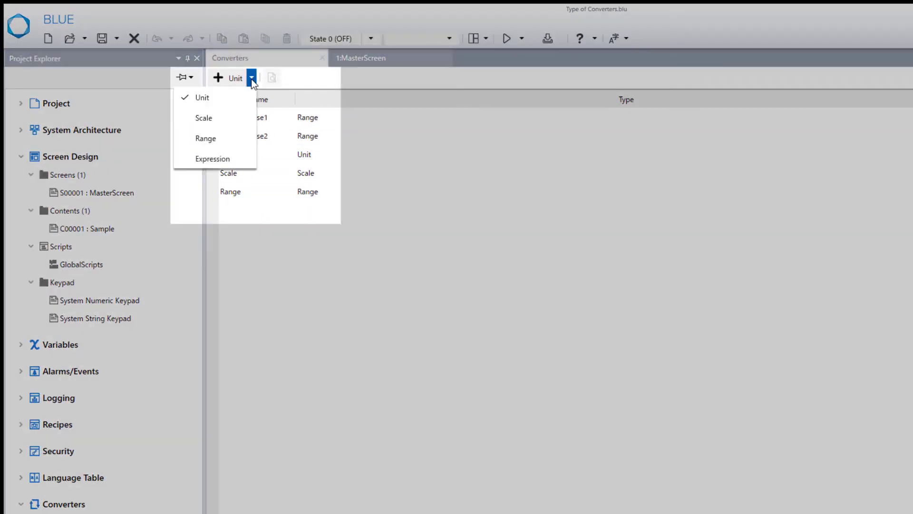
{"action": "left_click", "coordinate": [228, 159]}
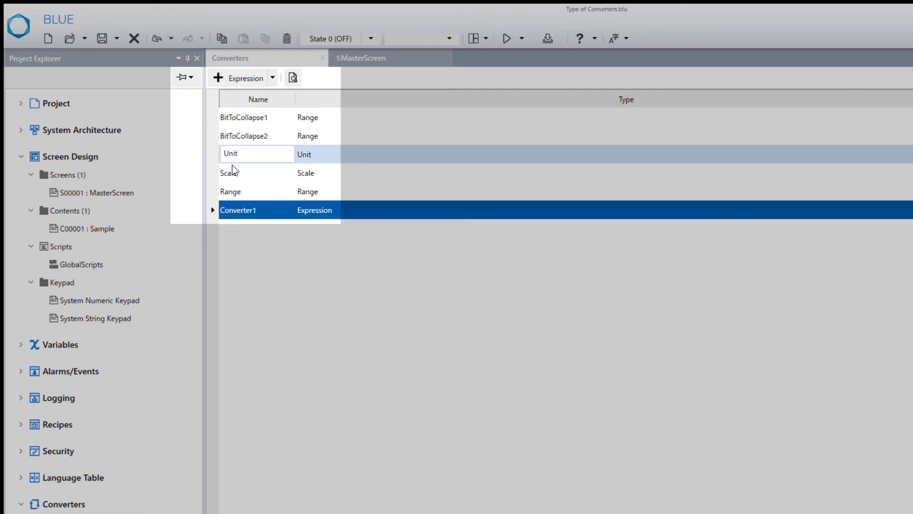
{"action": "left_click", "coordinate": [267, 209]}
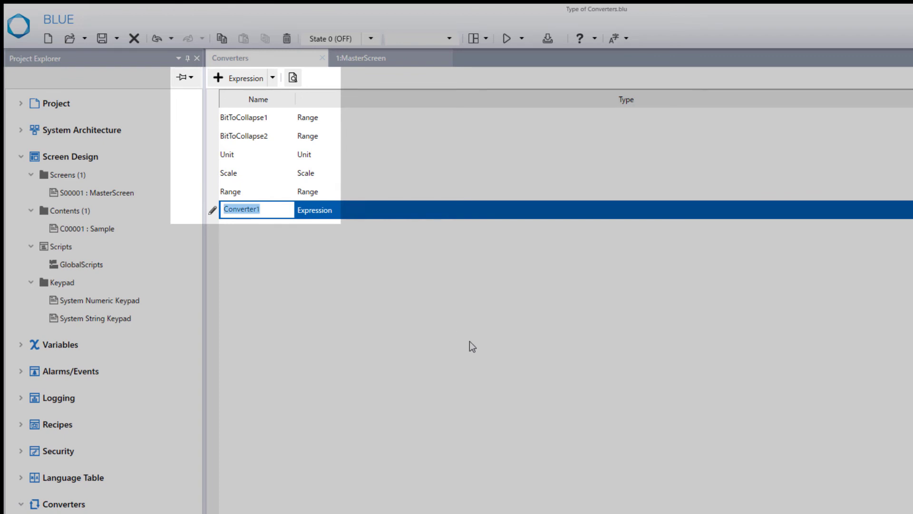
{"action": "type", "text": "Expression"}
{"action": "key", "text": "Return"}
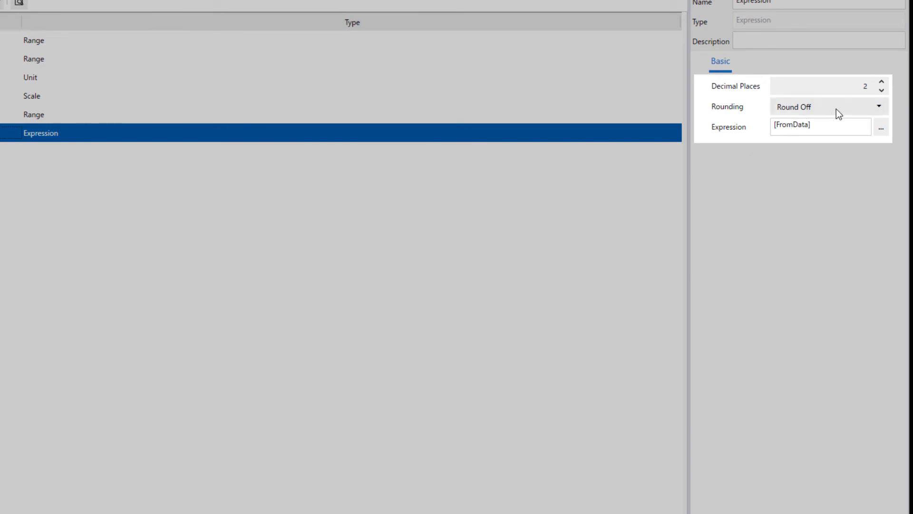
{"action": "left_click", "coordinate": [881, 90]}
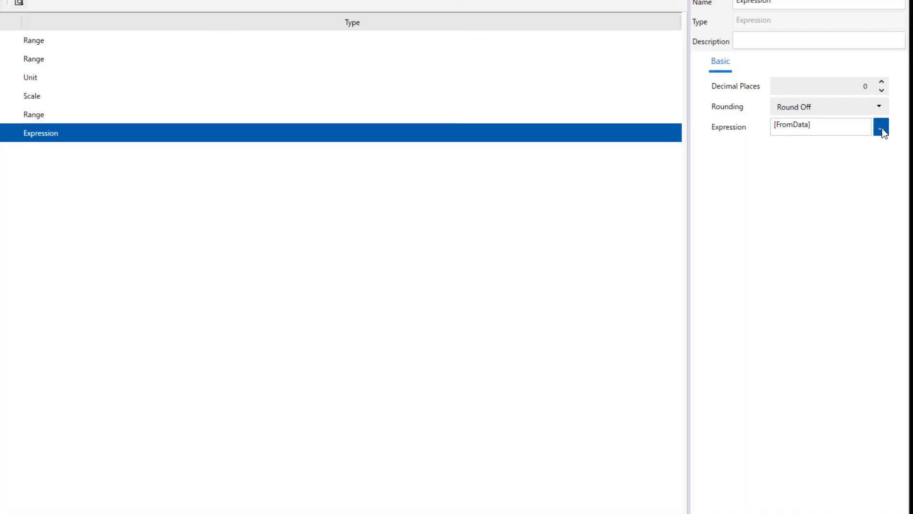
- In the new converter's Expression Editor, replace the default [FromData] expression with the value of the variable Expression_A
{"action": "left_click", "coordinate": [880, 127]}
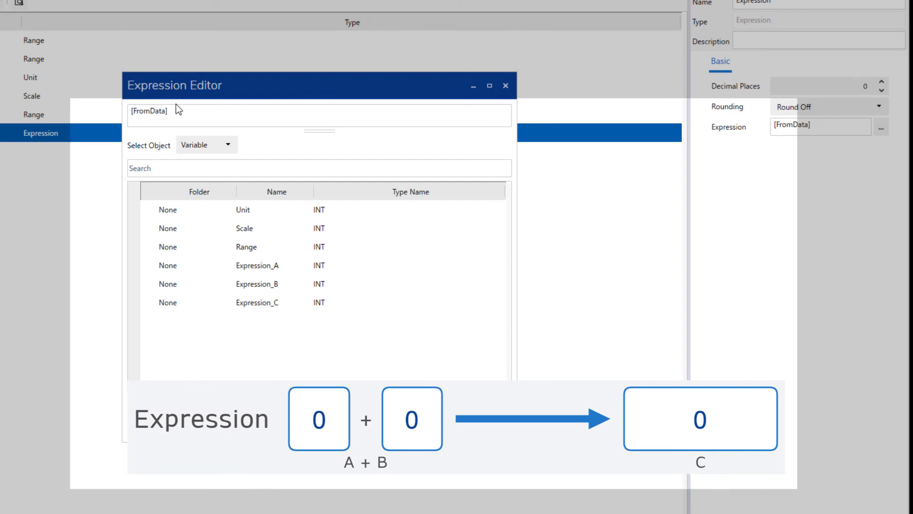
{"action": "left_click", "coordinate": [183, 112]}
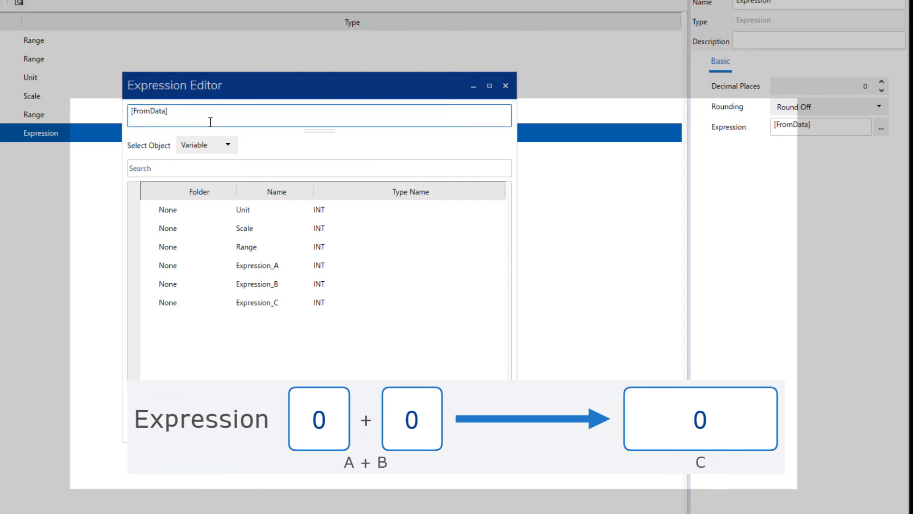
{"action": "key", "text": "BackSpace"}
{"action": "key", "text": "BackSpace"}
{"action": "key", "text": "BackSpace"}
{"action": "key", "text": "BackSpace"}
{"action": "key", "text": "BackSpace"}
{"action": "key", "text": "BackSpace"}
{"action": "key", "text": "BackSpace"}
{"action": "key", "text": "BackSpace"}
{"action": "key", "text": "BackSpace"}
{"action": "key", "text": "BackSpace"}
{"action": "double_click", "coordinate": [247, 268]}
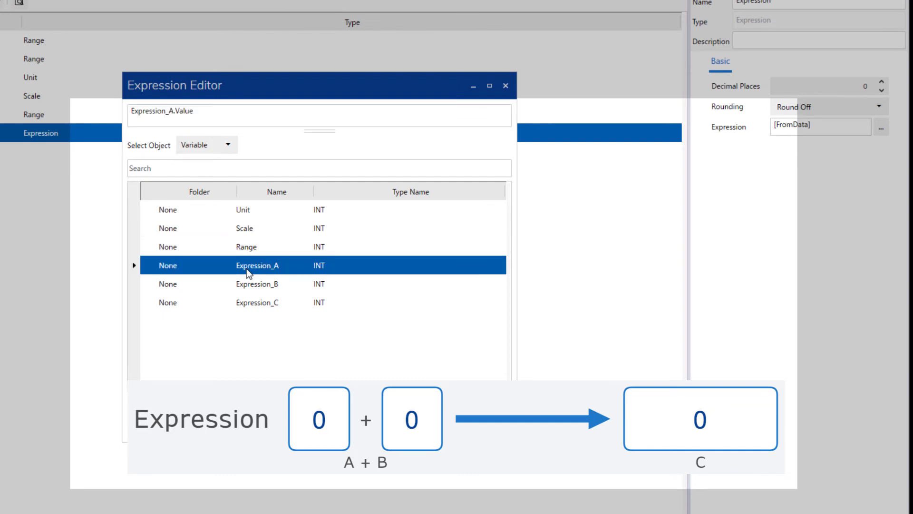
- Extend the expression with the + operator and the variable Expression_B, giving Expression_A.Value+Expression_B.Value
{"action": "left_click", "coordinate": [202, 113]}
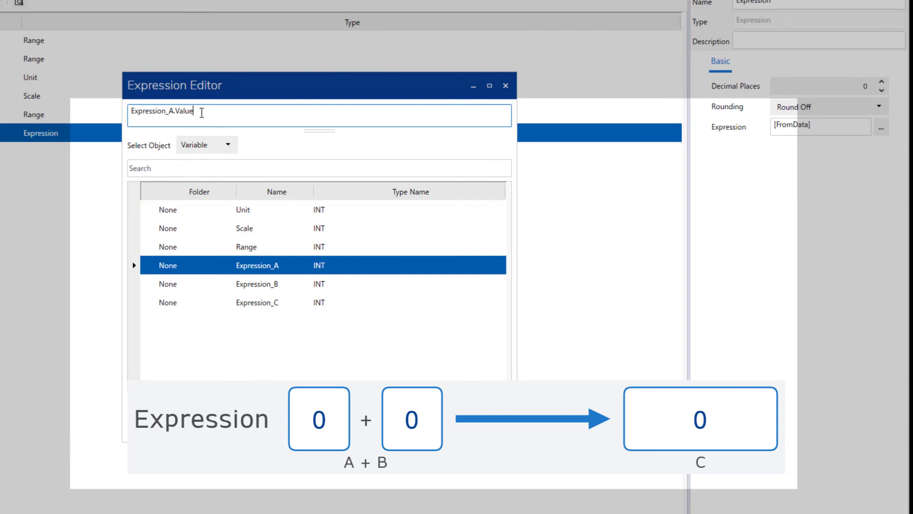
{"action": "right_click", "coordinate": [202, 113]}
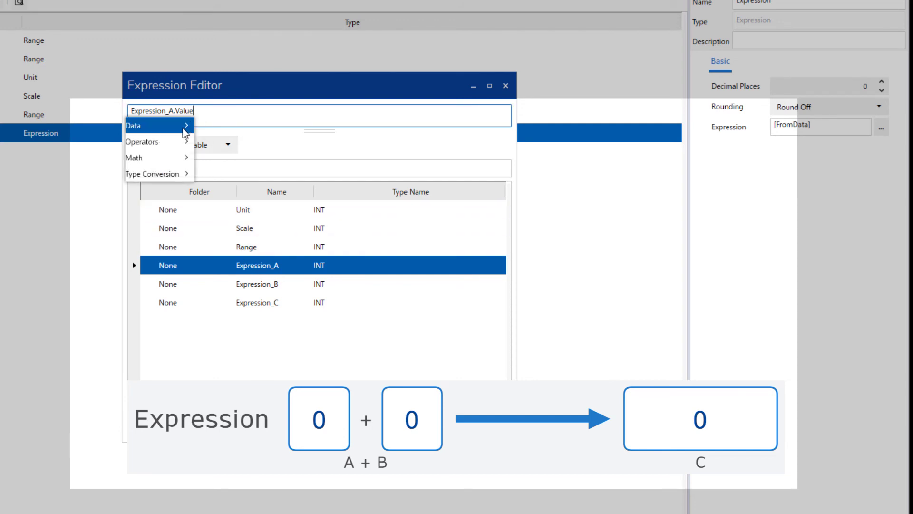
{"action": "mouse_move", "coordinate": [180, 143]}
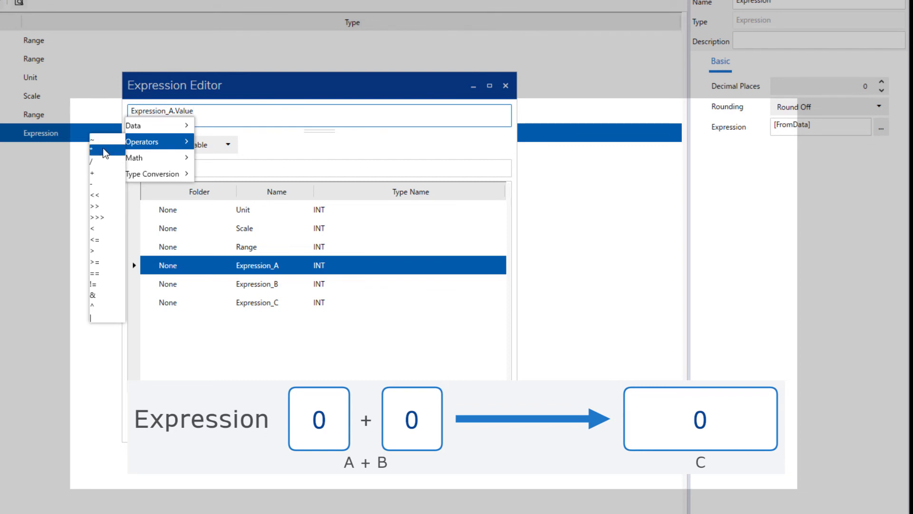
{"action": "left_click", "coordinate": [100, 173]}
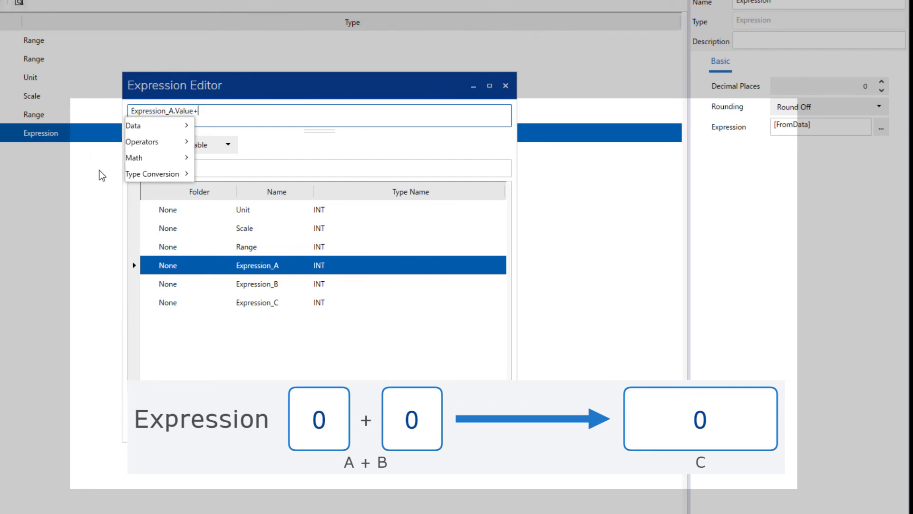
{"action": "double_click", "coordinate": [251, 290]}
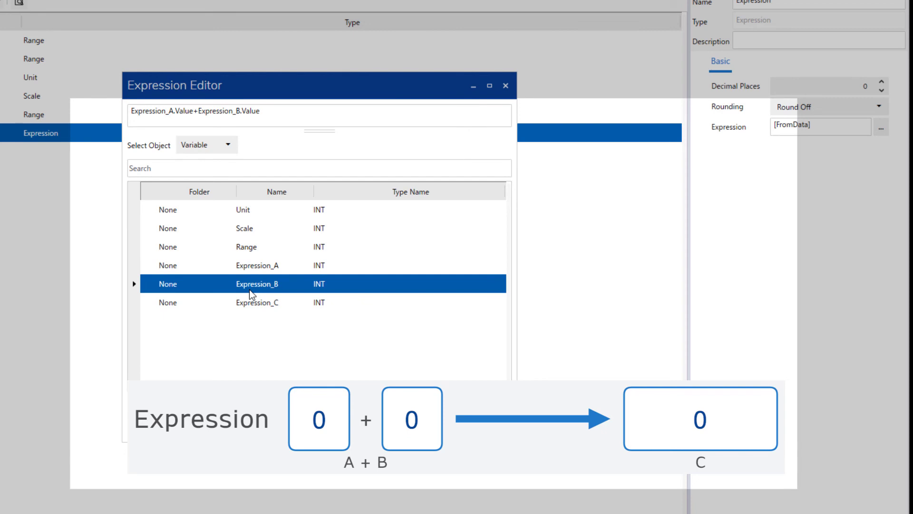
- Look through the Data, Operators, Math and Type Conversion entries available for the expression, and accept Expression_A.Value+Expression_B.Value
{"action": "left_click", "coordinate": [267, 109]}
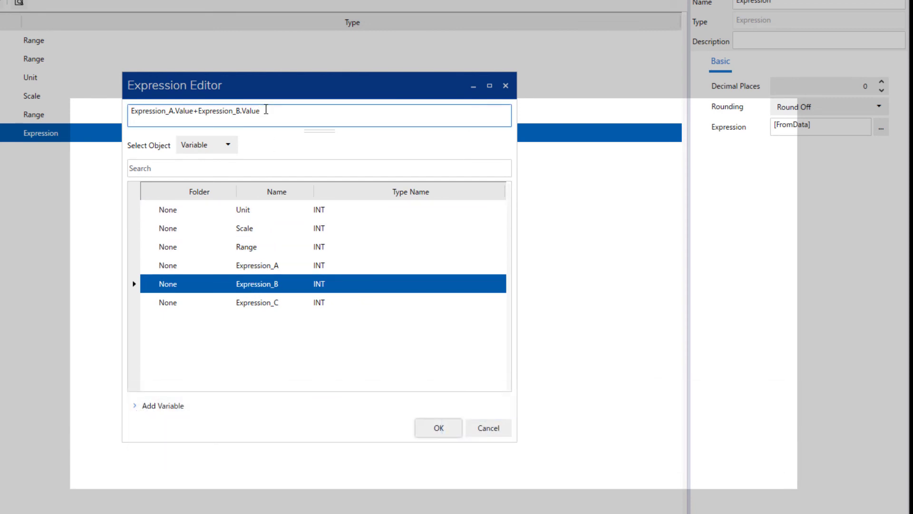
{"action": "right_click", "coordinate": [266, 110]}
{"action": "mouse_move", "coordinate": [255, 125]}
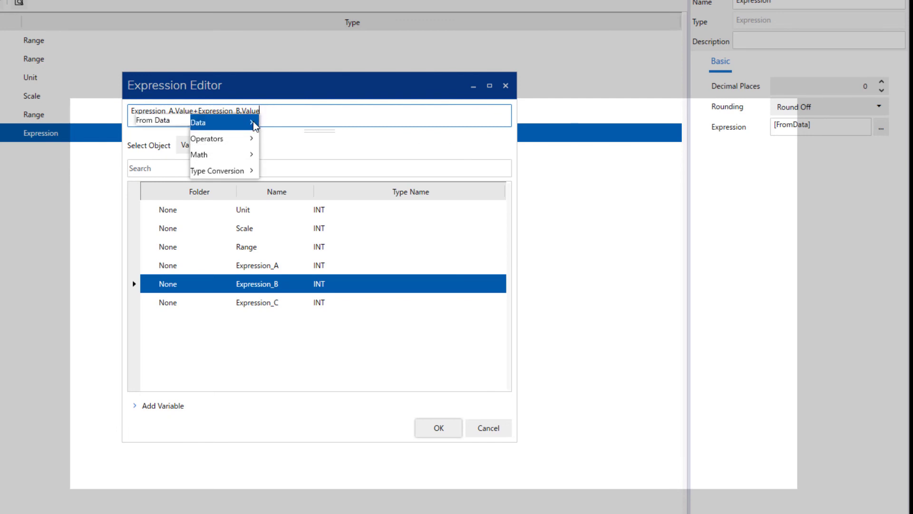
{"action": "mouse_move", "coordinate": [252, 141]}
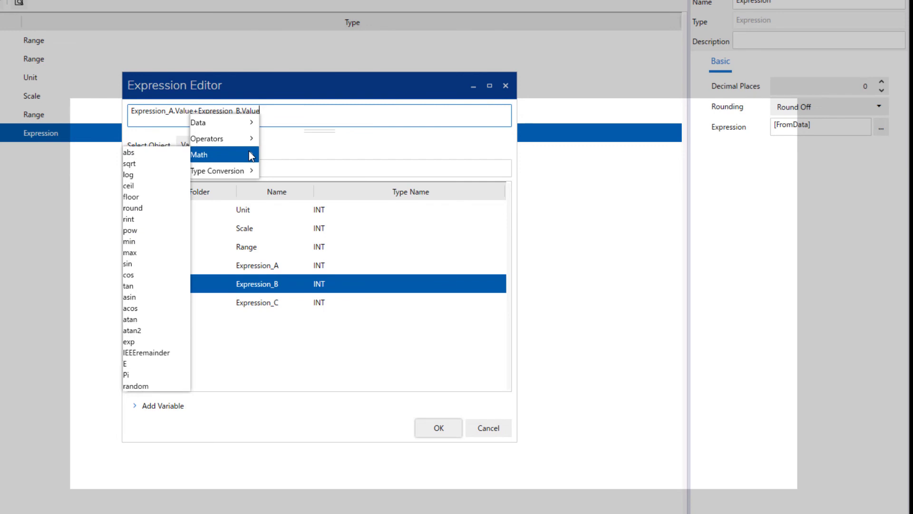
{"action": "mouse_move", "coordinate": [250, 173]}
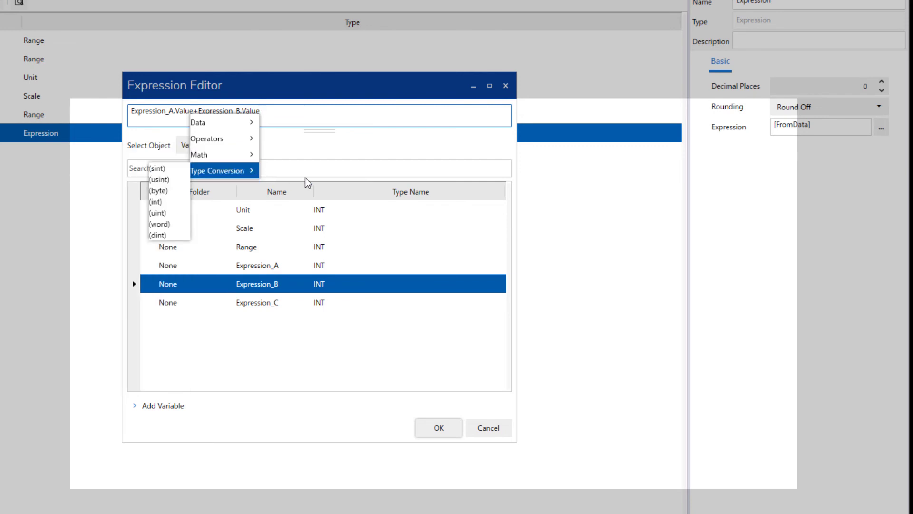
{"action": "left_click", "coordinate": [328, 187]}
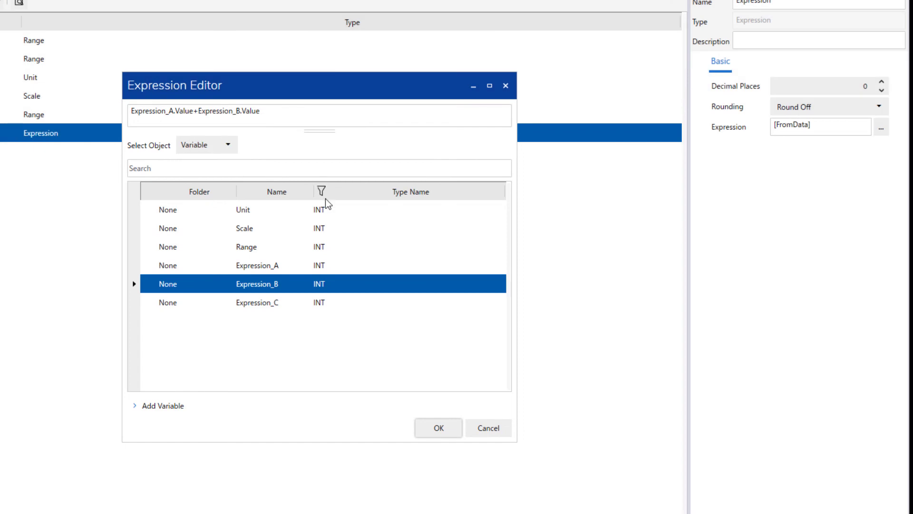
{"action": "left_click", "coordinate": [437, 427]}
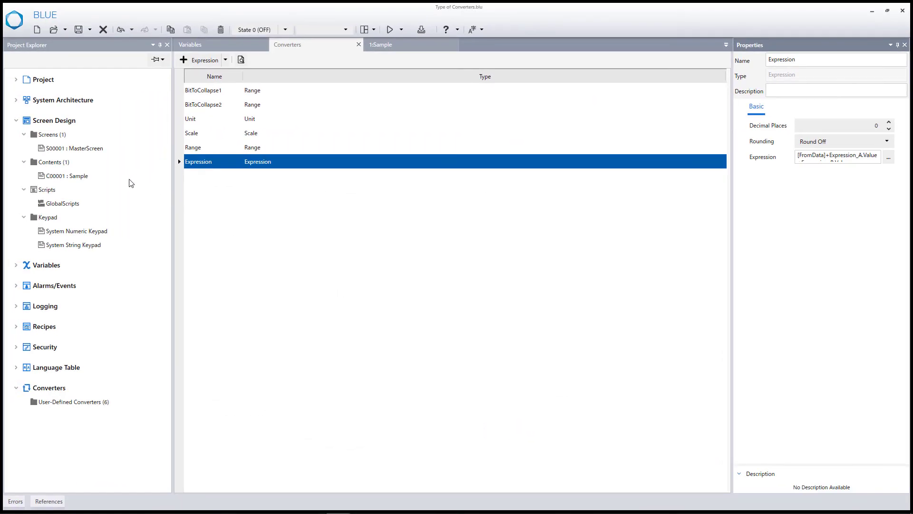
- In the Sample content, apply the user-defined converter Expression to the Current Value variable Expression_C of the numeric display above C
{"action": "double_click", "coordinate": [80, 176]}
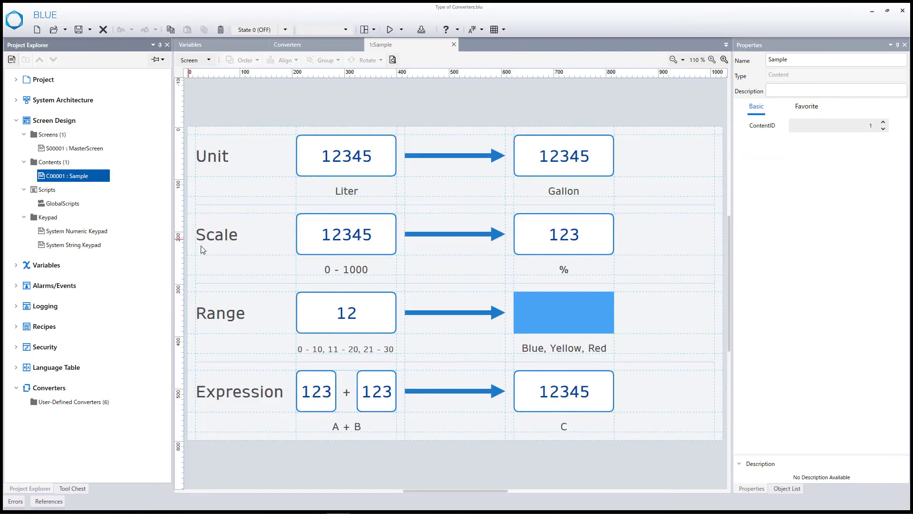
{"action": "left_click", "coordinate": [570, 393]}
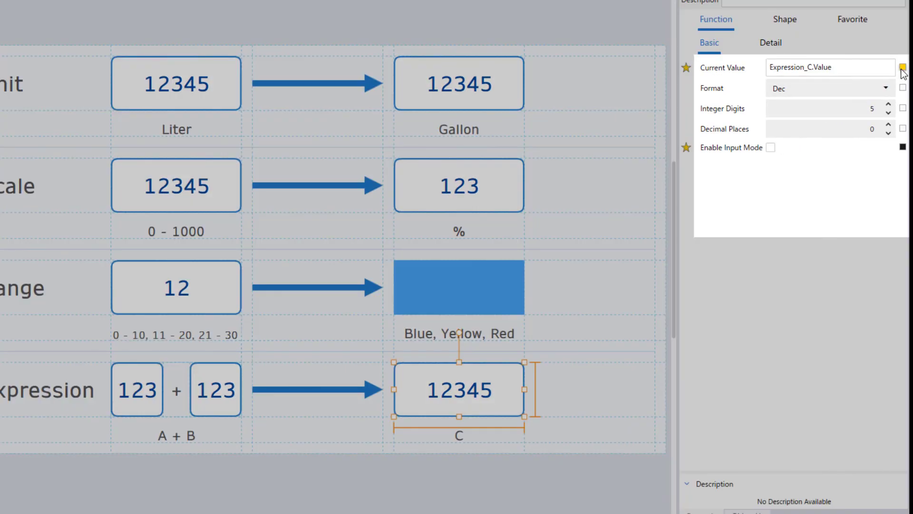
{"action": "left_click", "coordinate": [902, 69]}
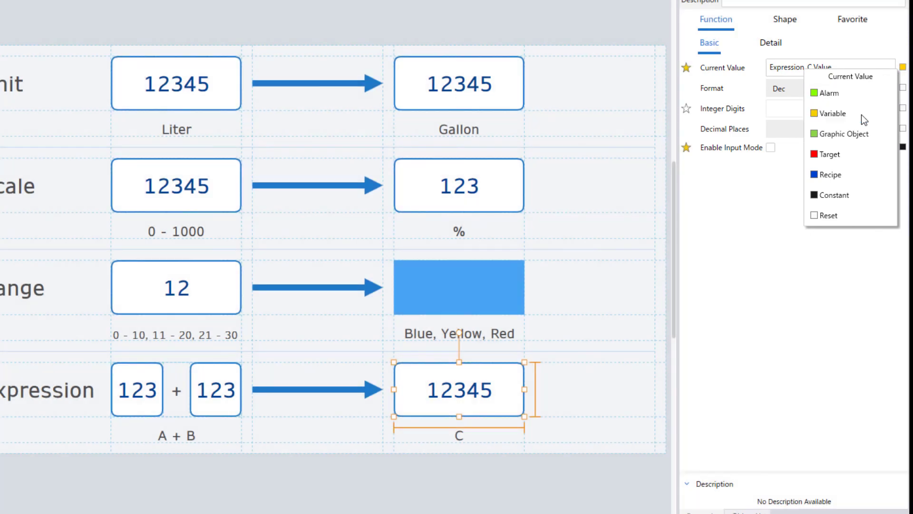
{"action": "left_click", "coordinate": [862, 115]}
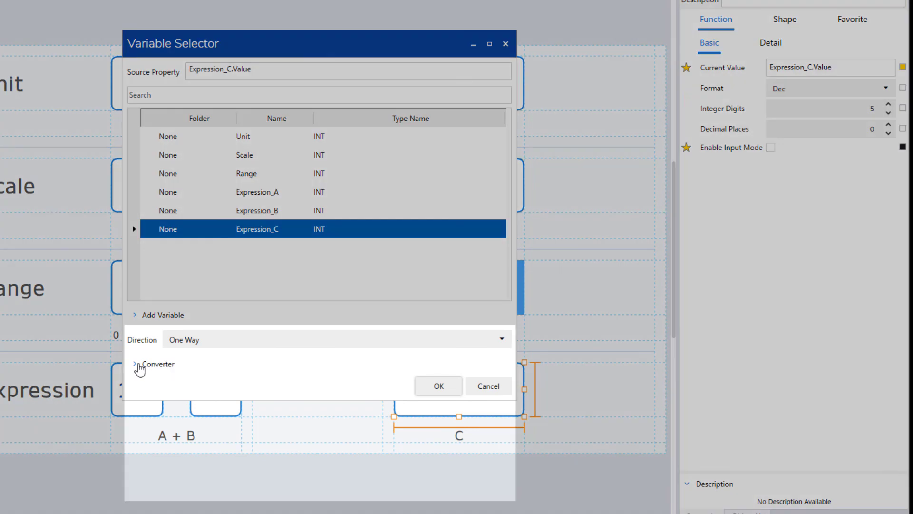
{"action": "left_click", "coordinate": [138, 364]}
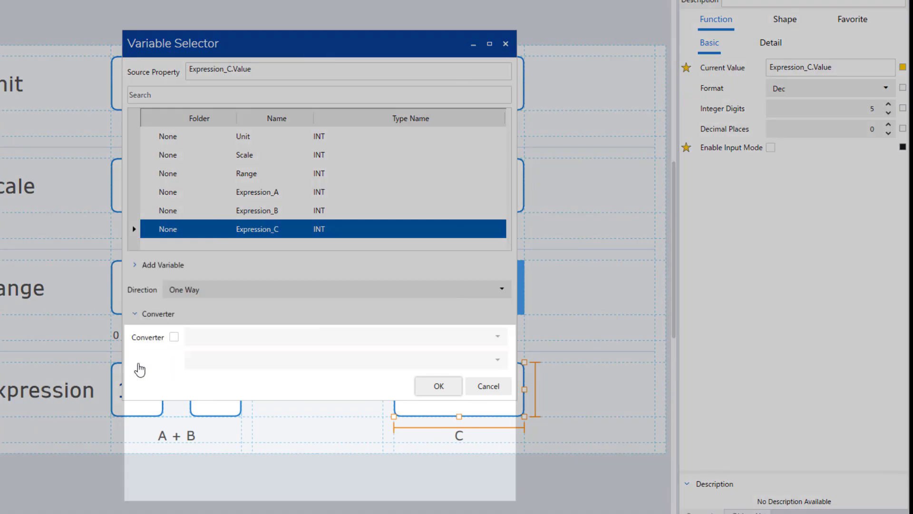
{"action": "left_click", "coordinate": [172, 338]}
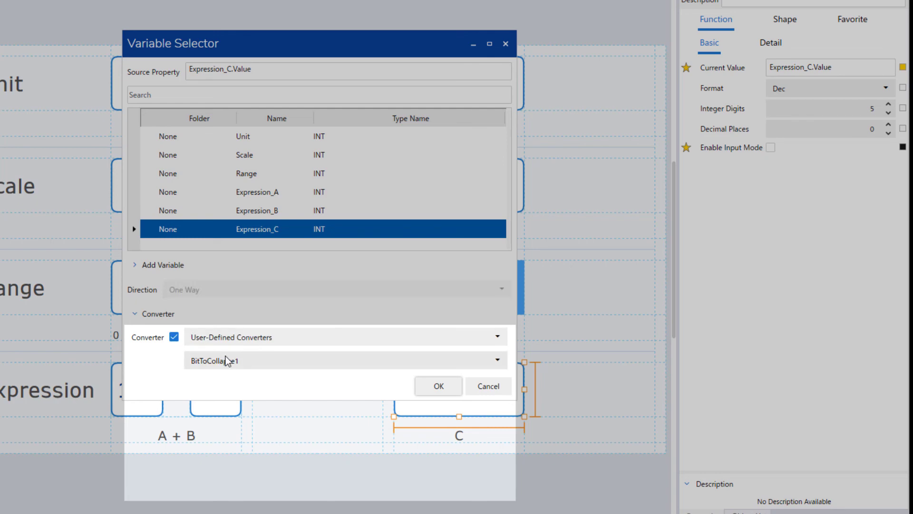
{"action": "left_click", "coordinate": [235, 362]}
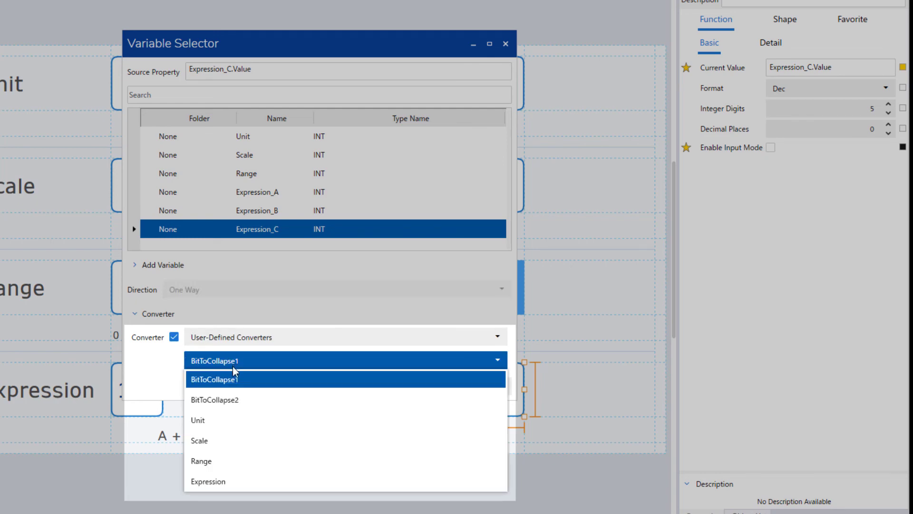
{"action": "left_click", "coordinate": [234, 482]}
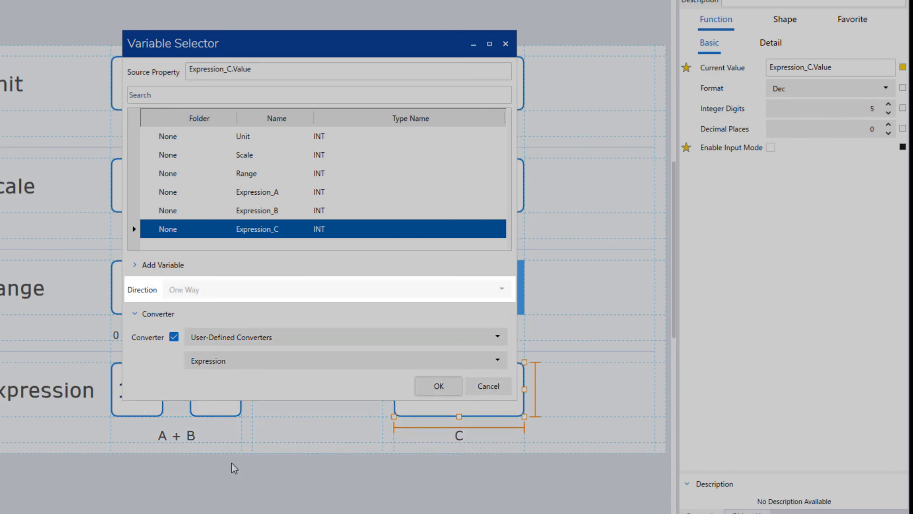
{"action": "left_click", "coordinate": [435, 389]}
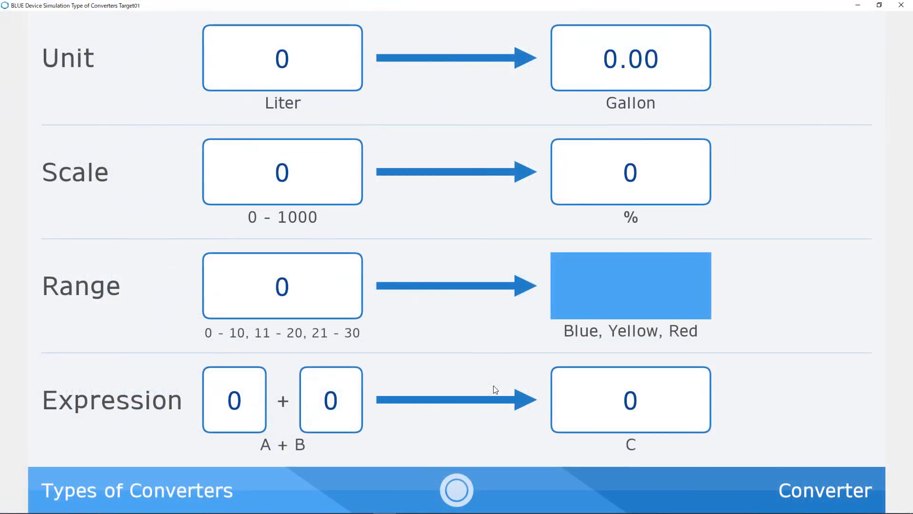
- Test the Expression converter in the device simulation by entering 900 for A and 800 for B
{"action": "left_click", "coordinate": [244, 400]}
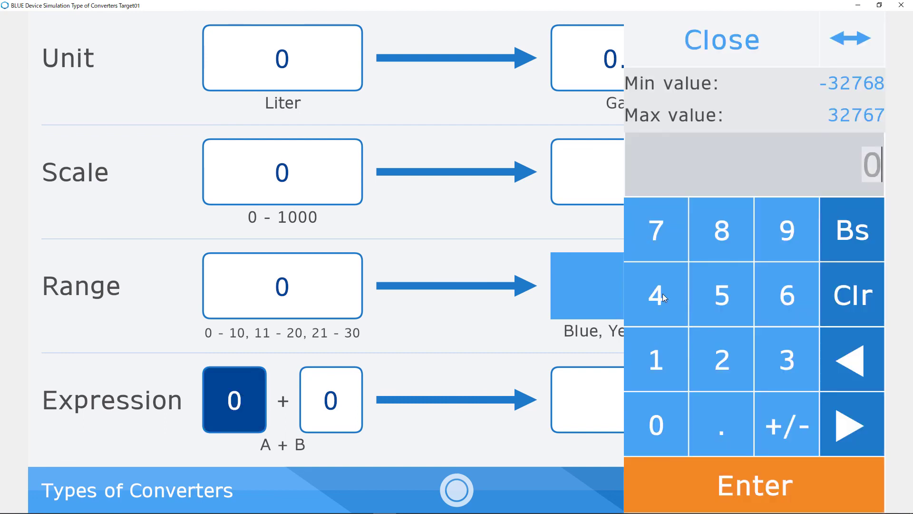
{"action": "left_click", "coordinate": [773, 243]}
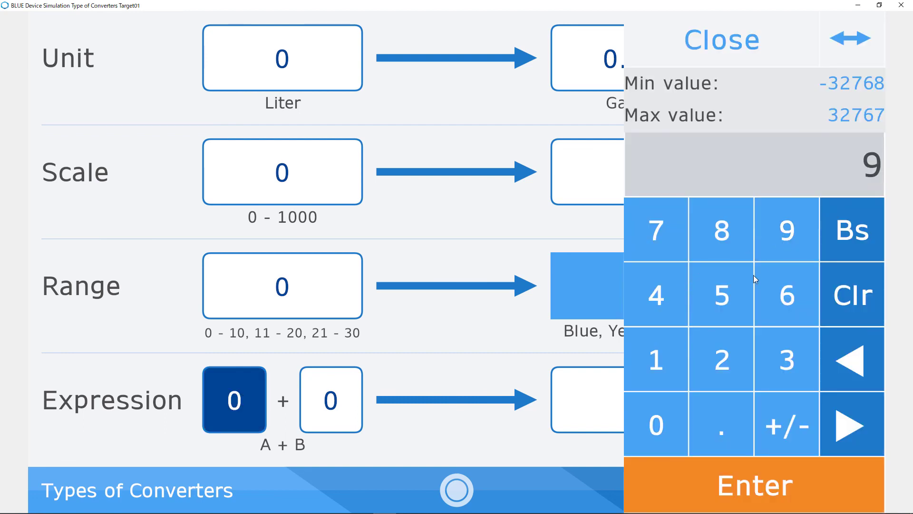
{"action": "left_click", "coordinate": [656, 422]}
{"action": "left_click", "coordinate": [656, 423]}
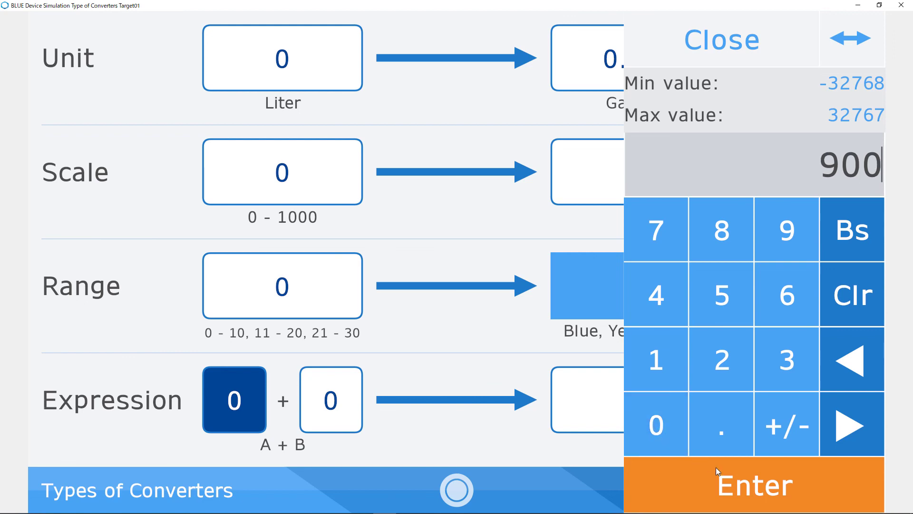
{"action": "left_click", "coordinate": [736, 480]}
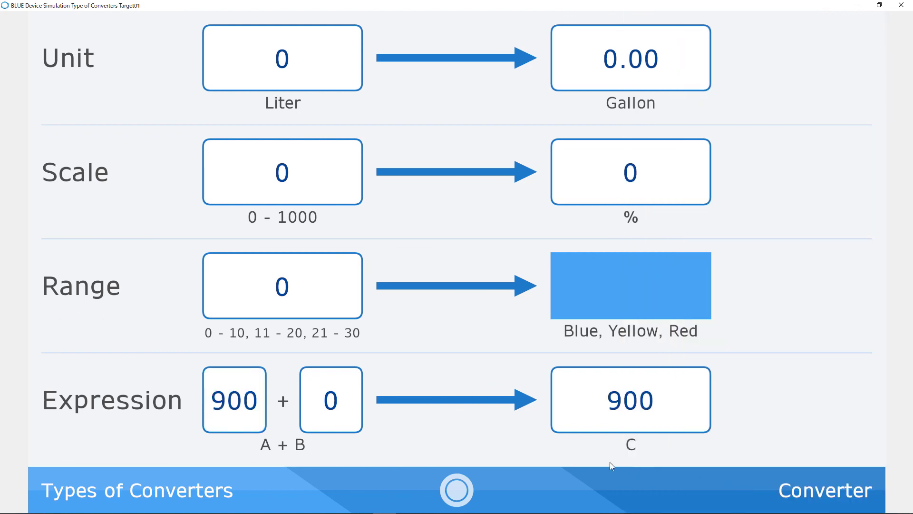
{"action": "left_click", "coordinate": [341, 406]}
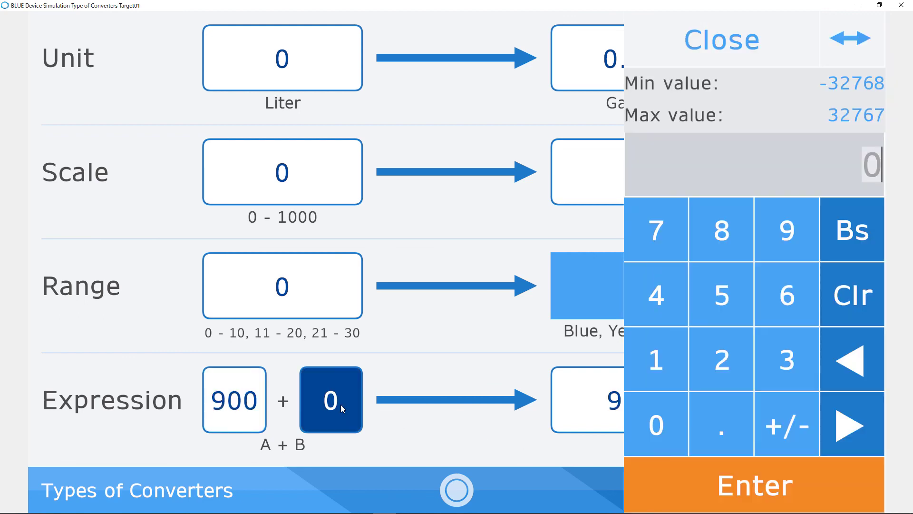
{"action": "left_click", "coordinate": [714, 247]}
{"action": "left_click", "coordinate": [665, 425]}
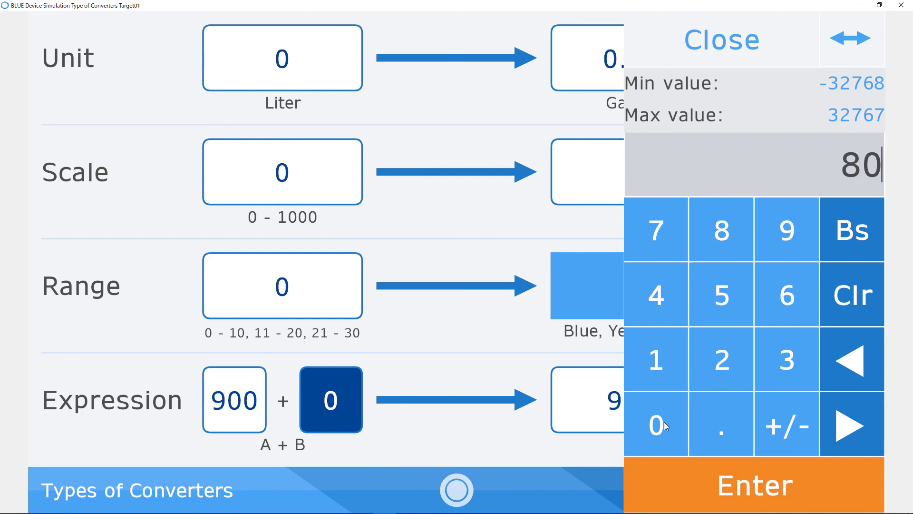
{"action": "left_click", "coordinate": [665, 425]}
{"action": "left_click", "coordinate": [739, 486]}
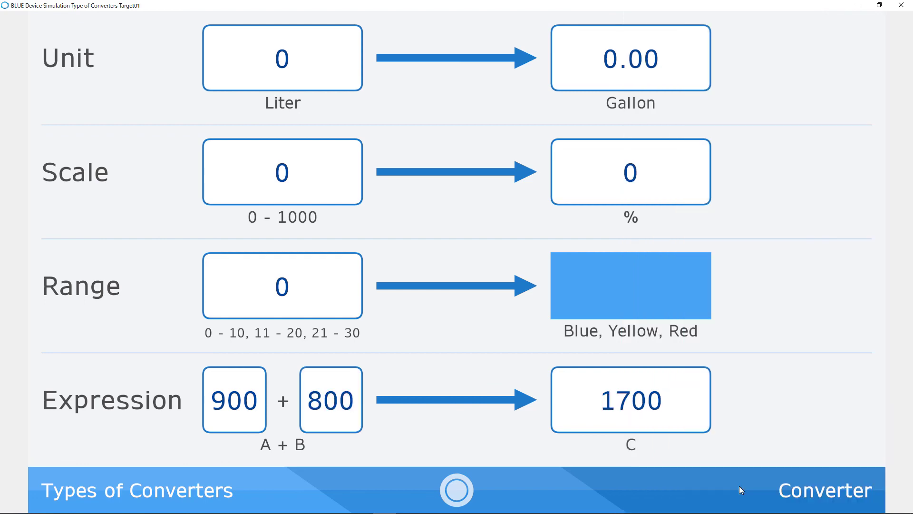